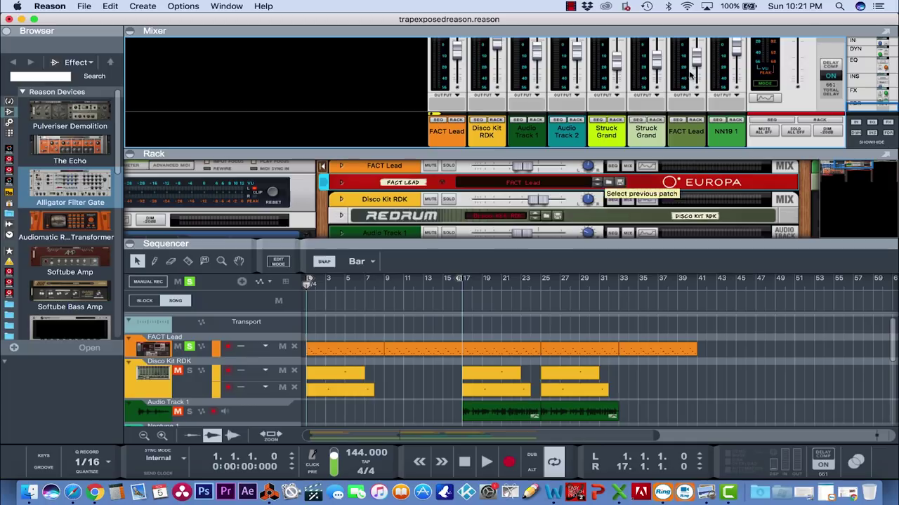
Step: Enlarge the rack area between the mixer and sequencer, and look through the song's devices in the rack
drag(490, 243, 484, 291)
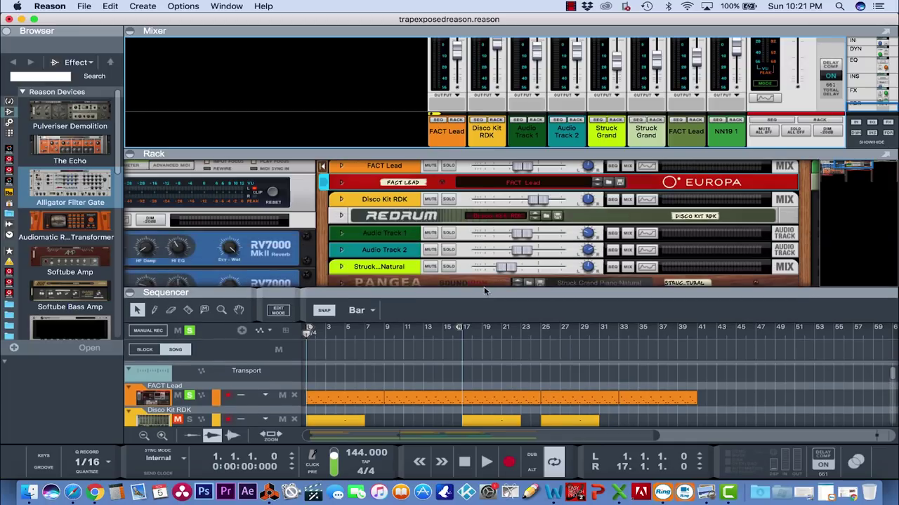
scroll(510, 229, down, 3)
scroll(510, 230, up, 3)
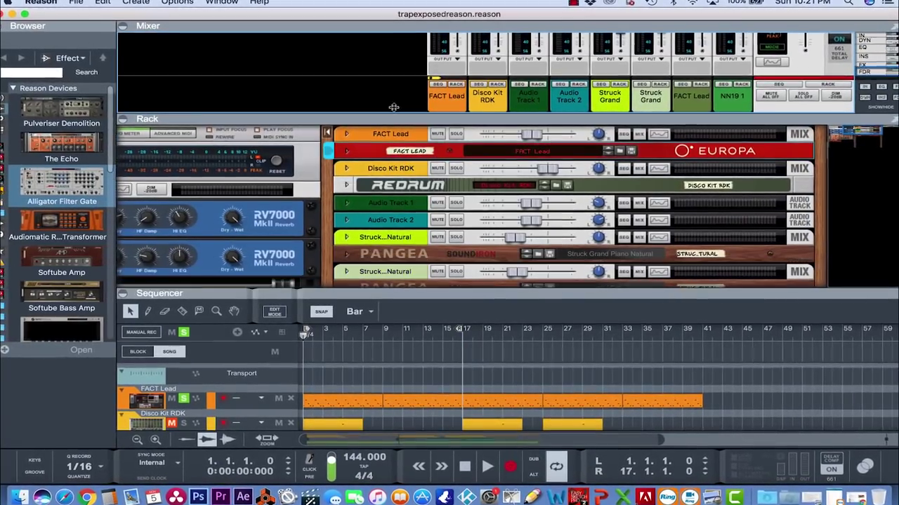
drag(394, 108, 394, 98)
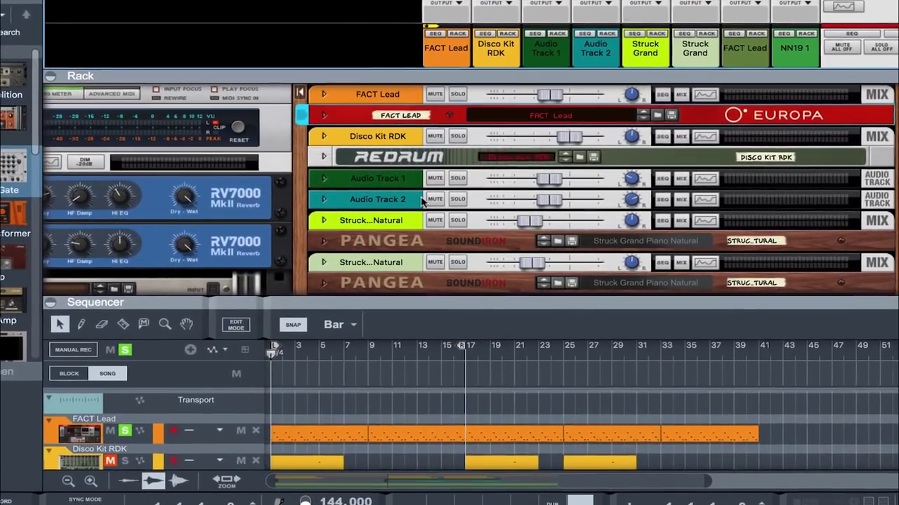
drag(421, 202, 457, 221)
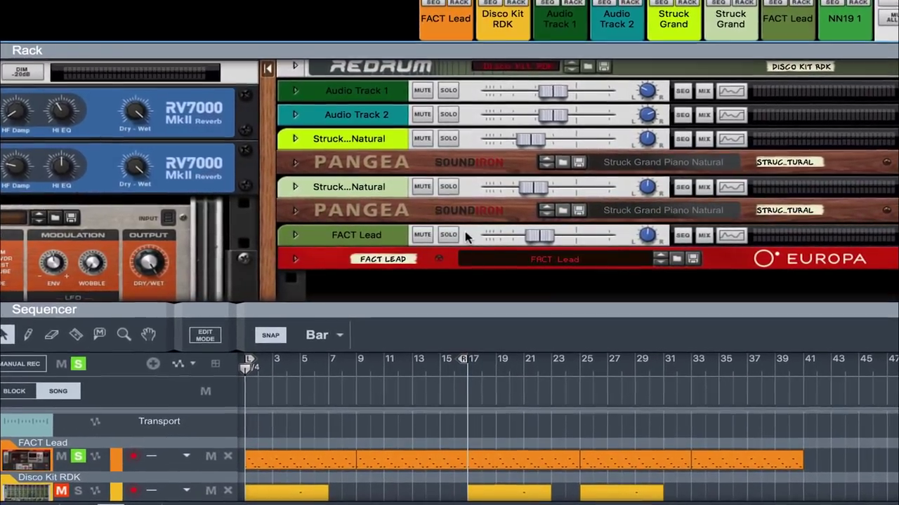
scroll(465, 234, up, 2)
scroll(465, 237, up, 1)
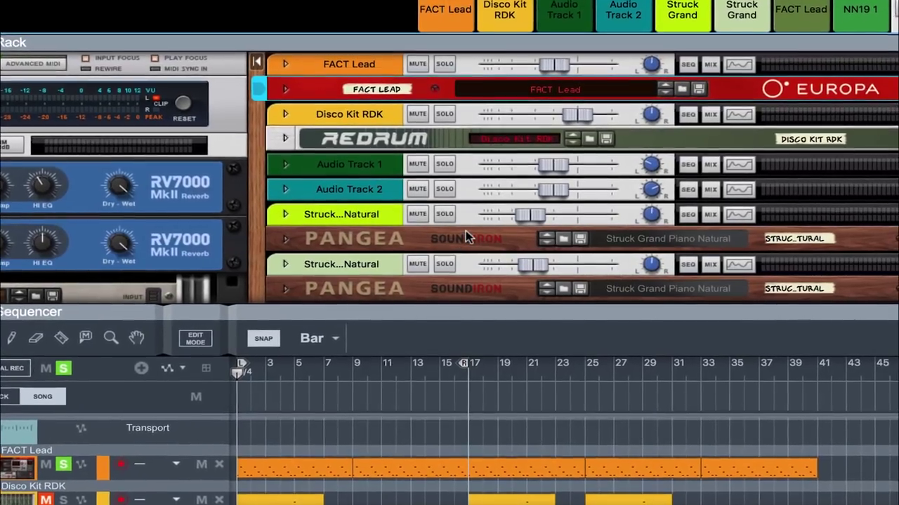
scroll(465, 236, down, 3)
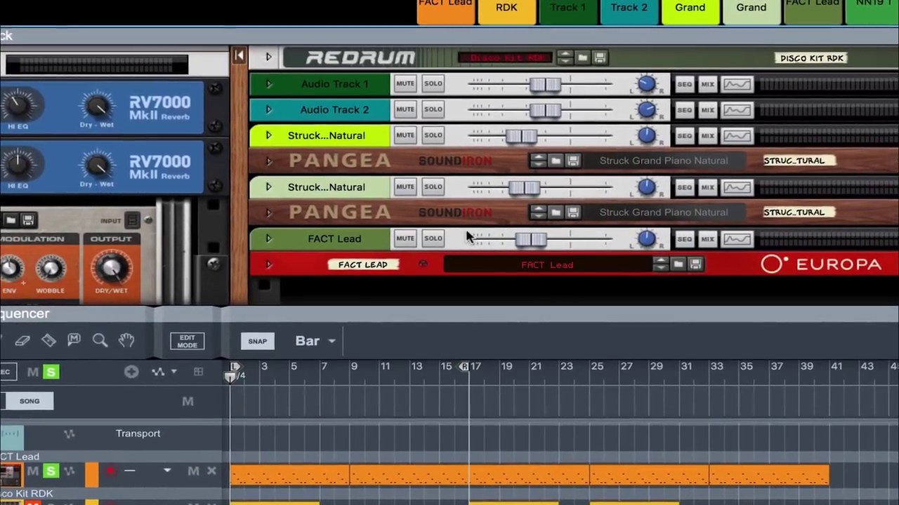
scroll(469, 236, up, 1)
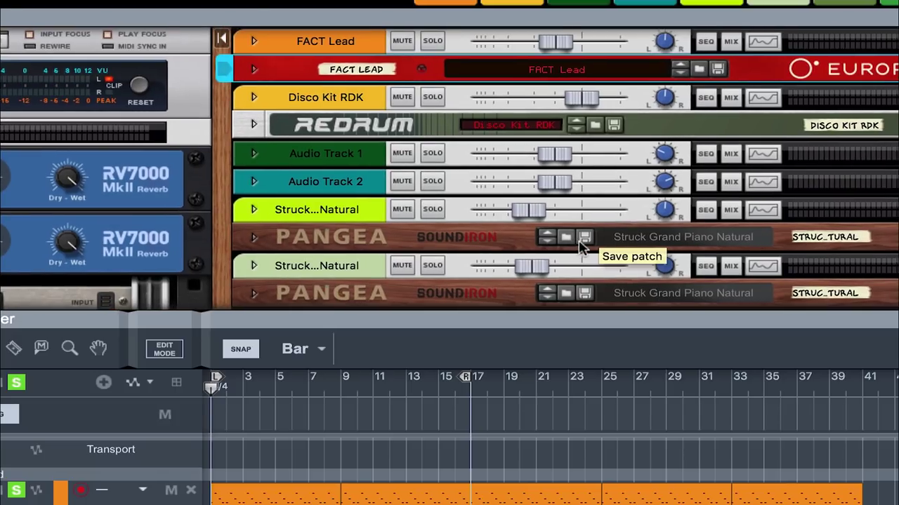
Step: Unfold the FACT Lead Europa synthesizer and examine its front panel from the engine section downward
click(260, 70)
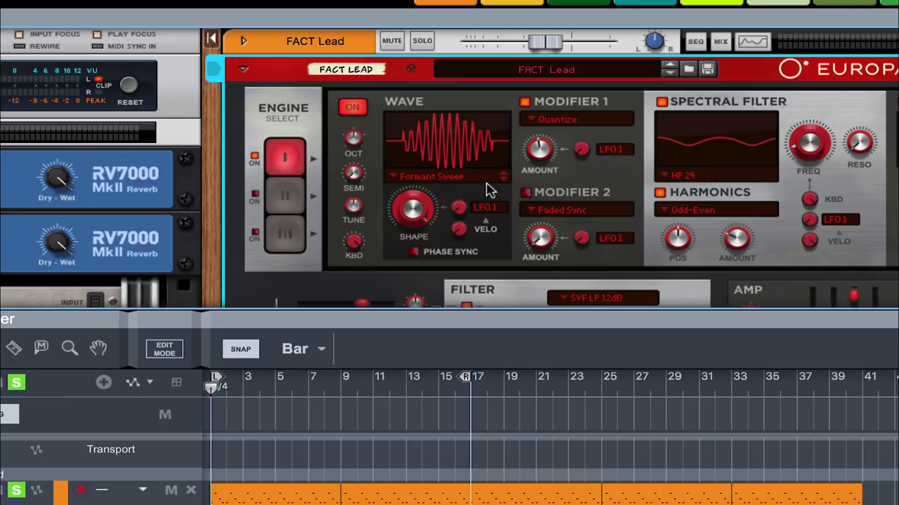
scroll(561, 210, down, 3)
scroll(562, 211, up, 3)
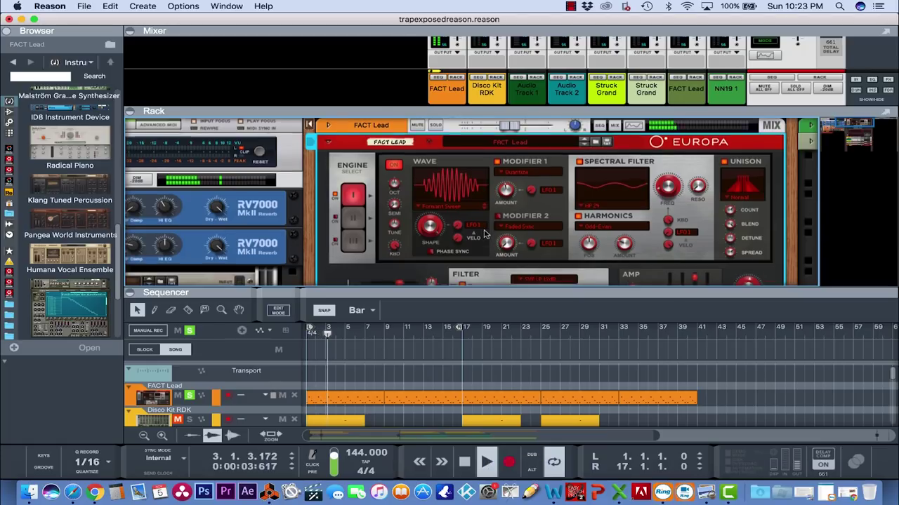
scroll(482, 264, down, 5)
scroll(484, 233, up, 5)
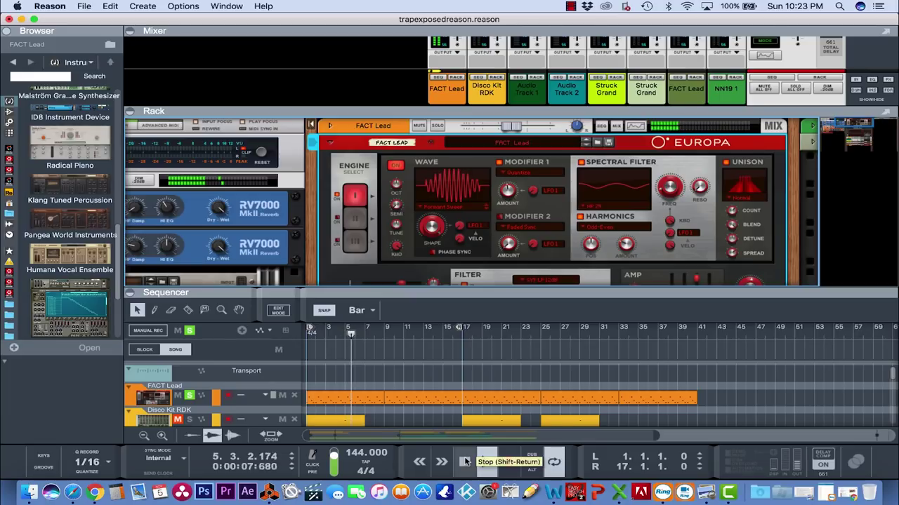
Step: Play the soloed FACT Lead part from the beginning, and stop with the playhead back at bar 1
double_click(464, 461)
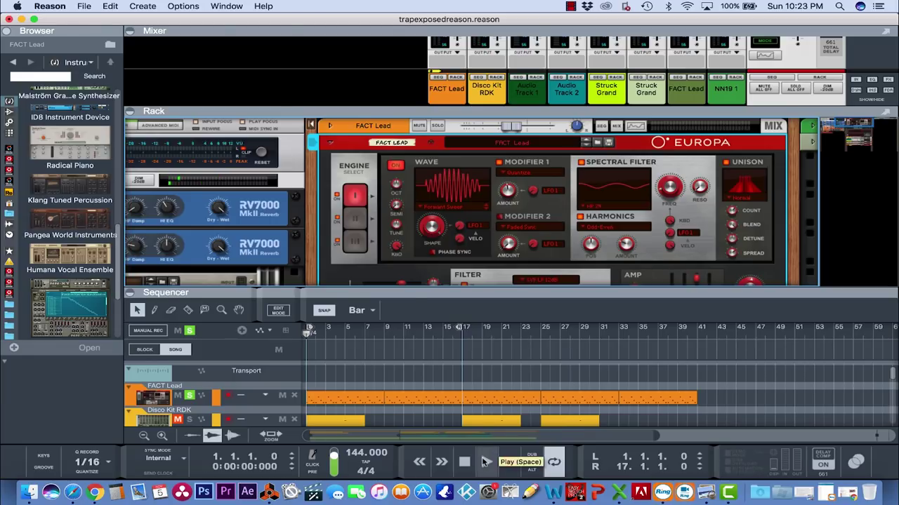
click(487, 463)
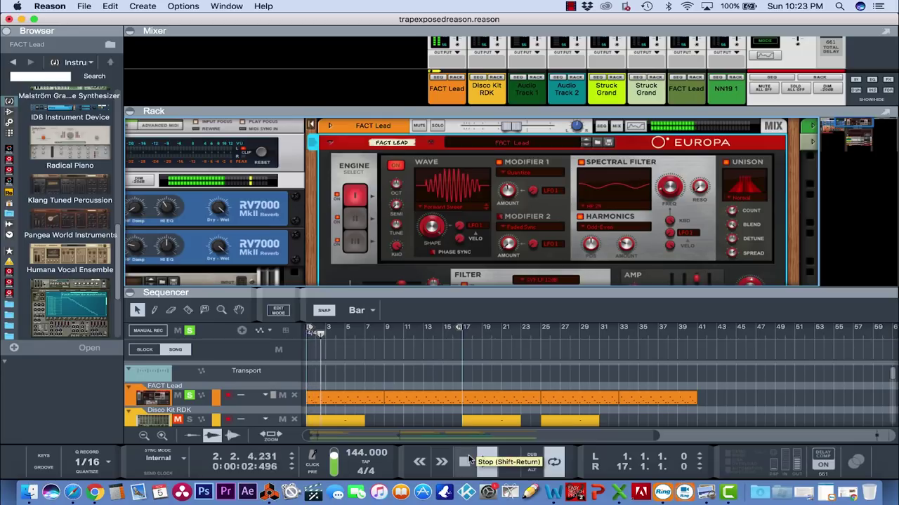
click(469, 461)
click(469, 461)
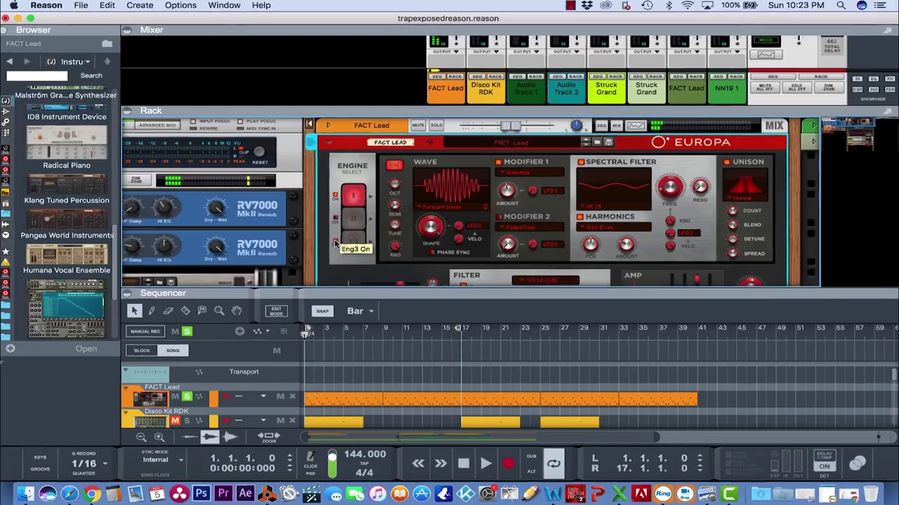
Step: Examine Europa's modulation matrix, effects, envelopes and filter while the lead plays, and return the stopped playhead to the start
scroll(540, 210, down, 5)
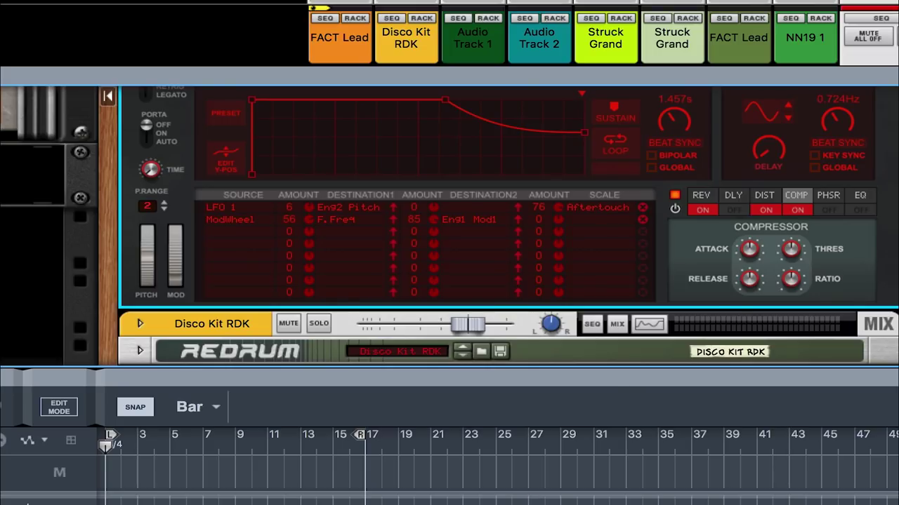
scroll(317, 305, up, 3)
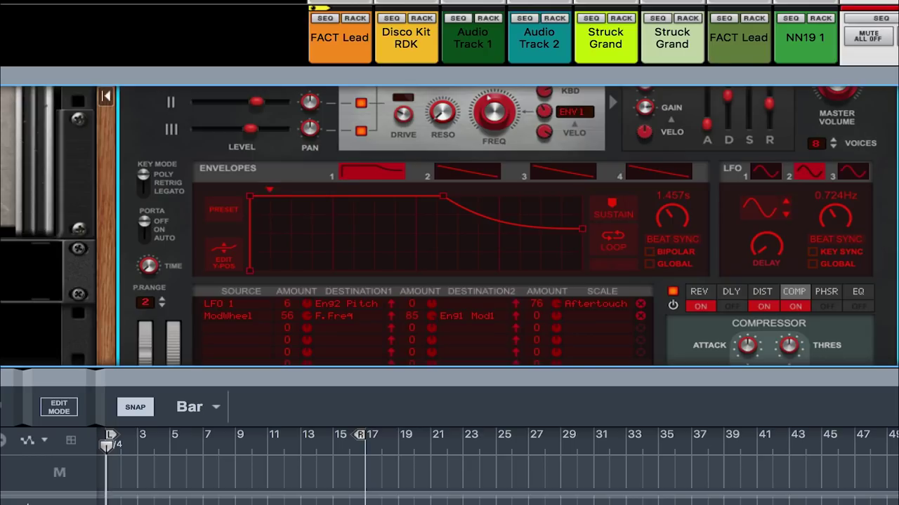
scroll(382, 281, up, 3)
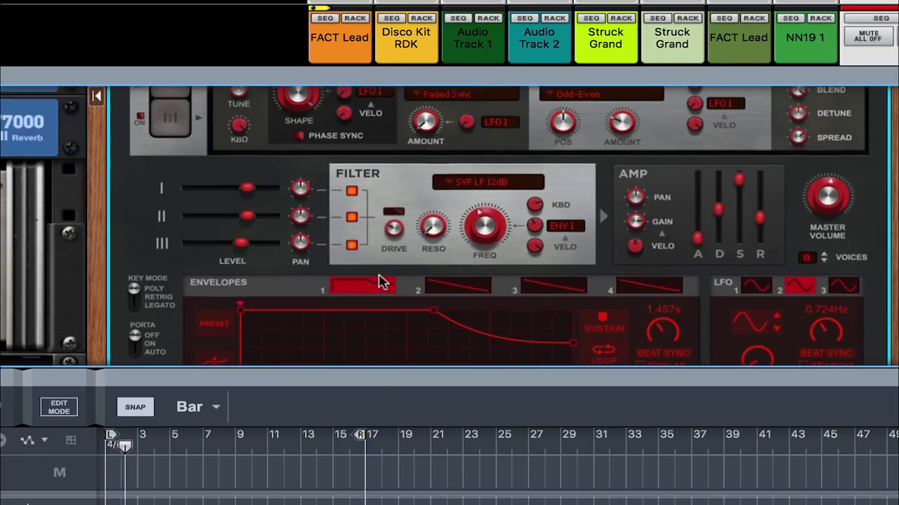
scroll(381, 281, up, 2)
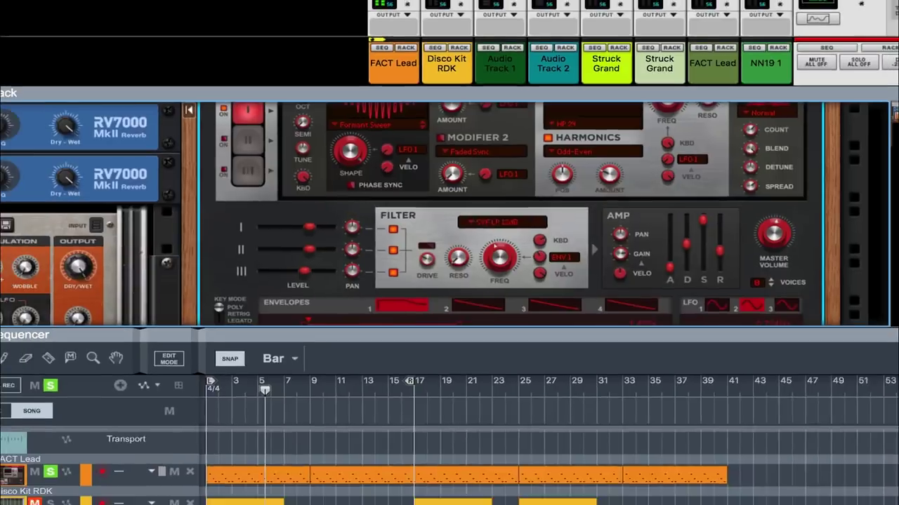
click(465, 460)
click(466, 460)
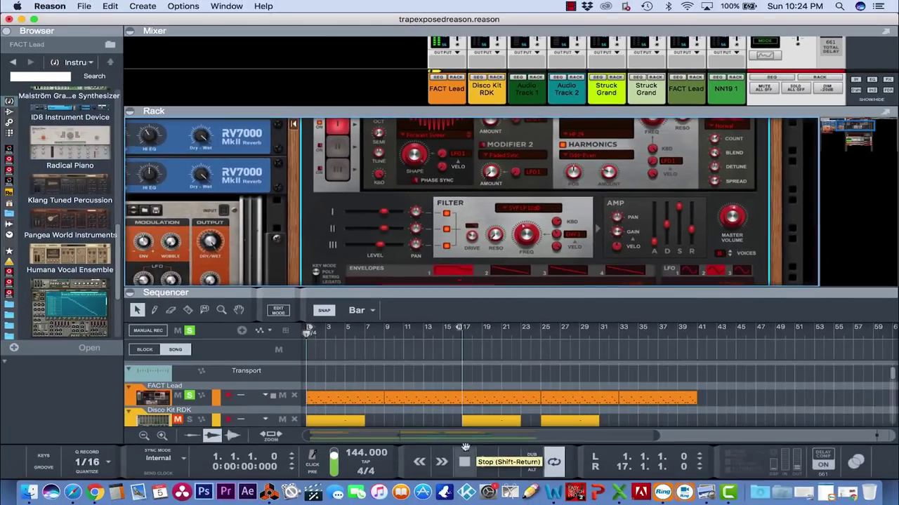
Step: Fold the FACT Lead Europa device and enlarge the sequencer area to show the song's tracks
drag(377, 288, 378, 331)
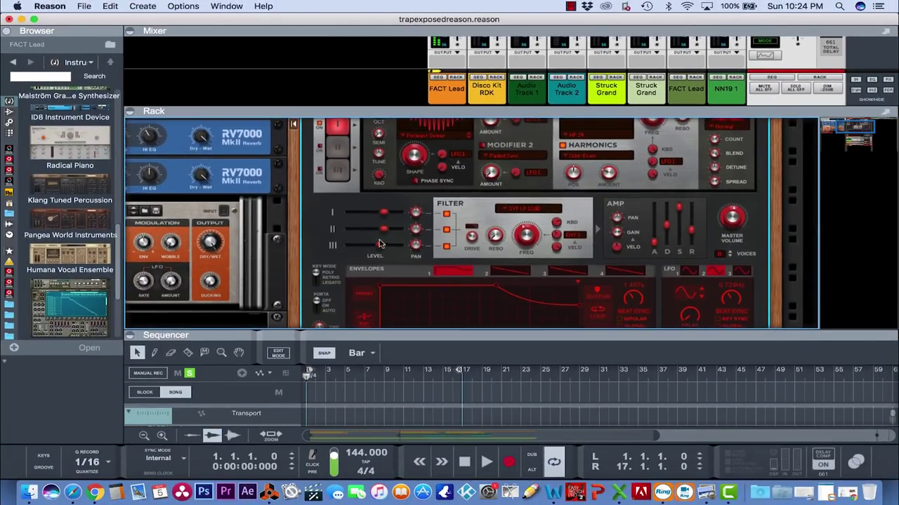
scroll(379, 242, up, 3)
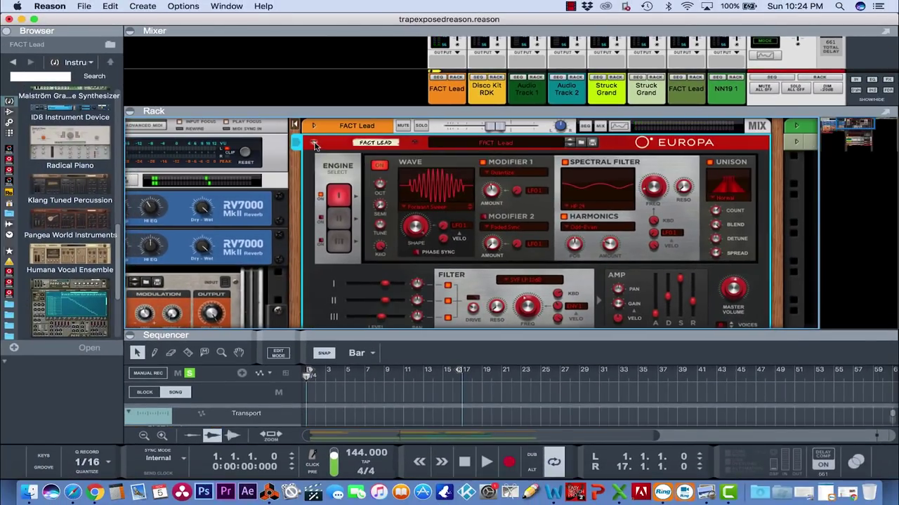
click(314, 144)
drag(398, 339, 393, 200)
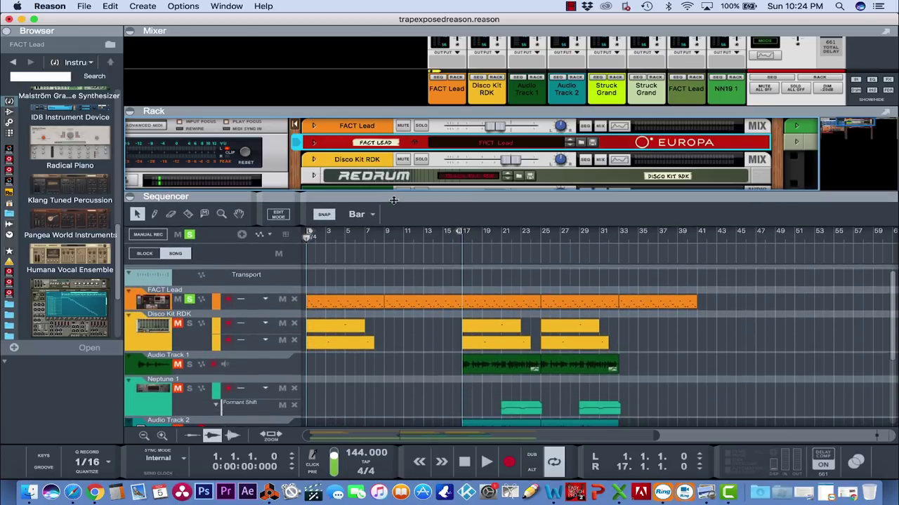
Step: Solo the Disco Kit RDK track and unfold its Redrum drum machine in an enlarged rack area
click(193, 326)
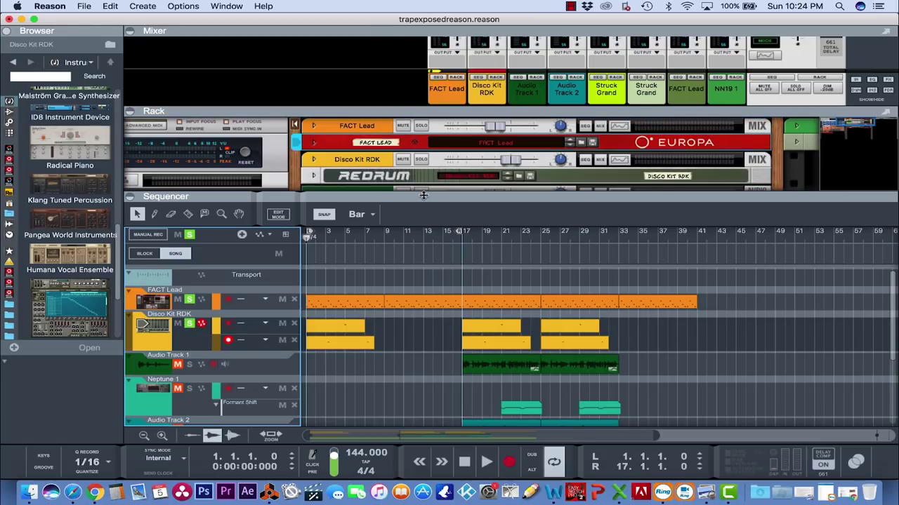
drag(423, 196, 421, 263)
click(313, 176)
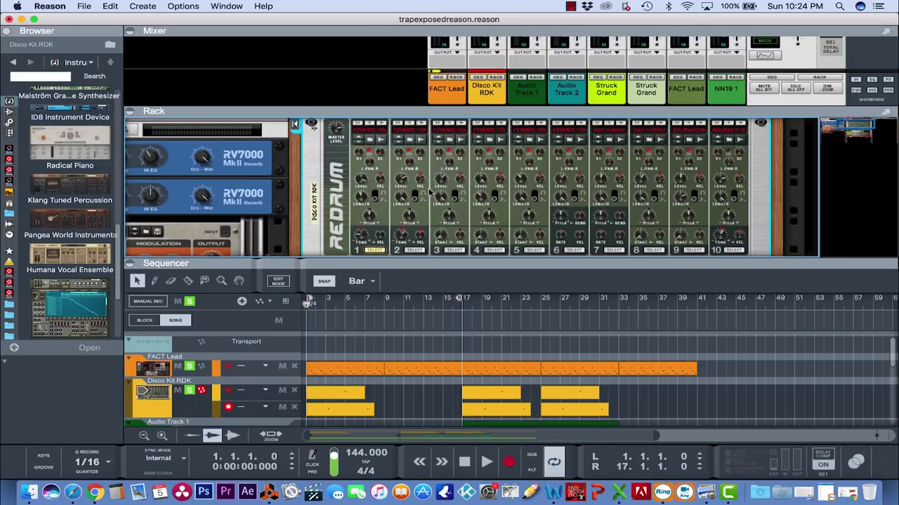
drag(441, 262, 440, 314)
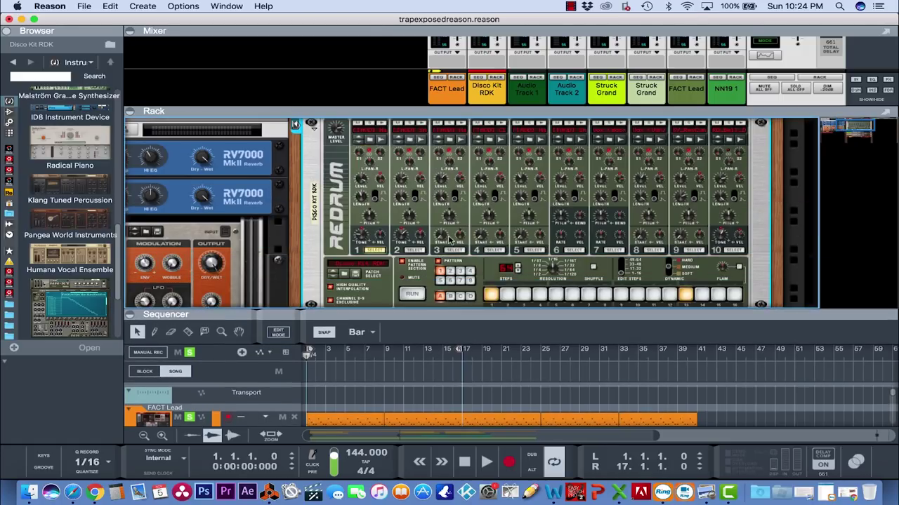
Step: Audition drum 3 of the Disco Kit RDK Redrum and select that channel to show its step pattern
scroll(451, 239, up, 2)
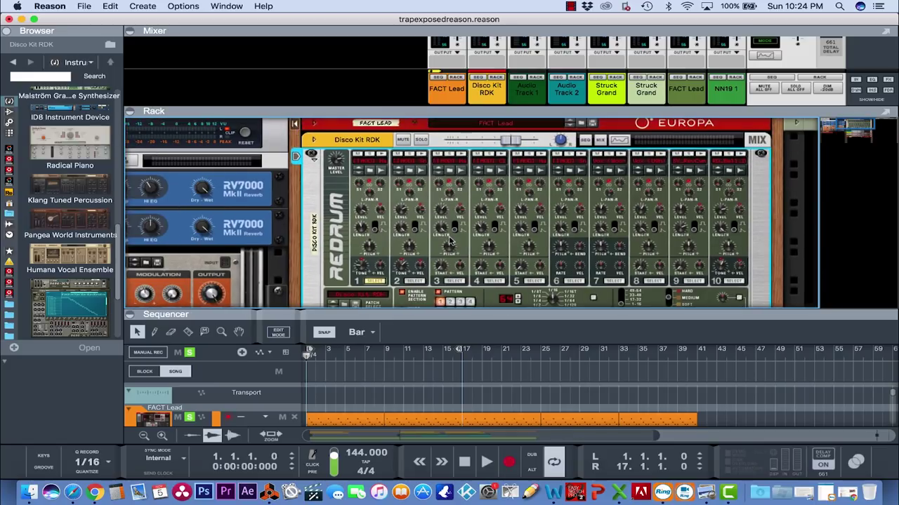
scroll(449, 242, down, 3)
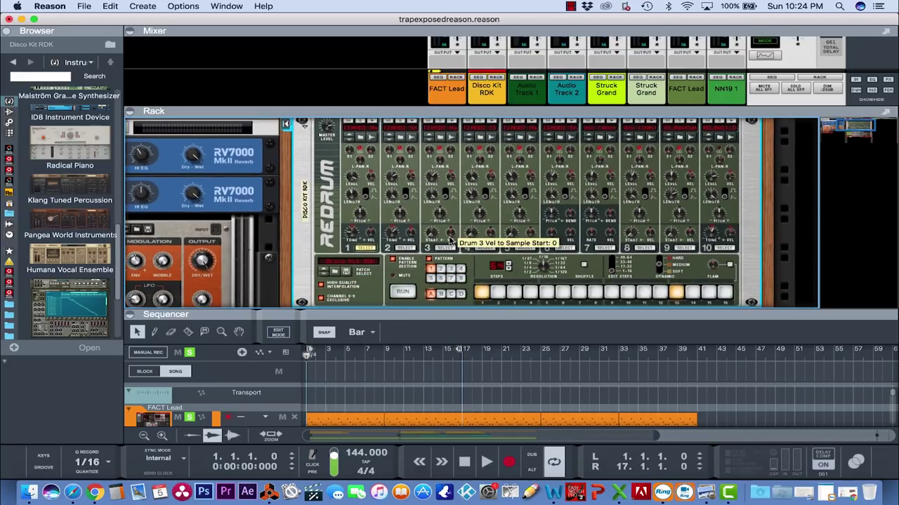
scroll(449, 242, up, 2)
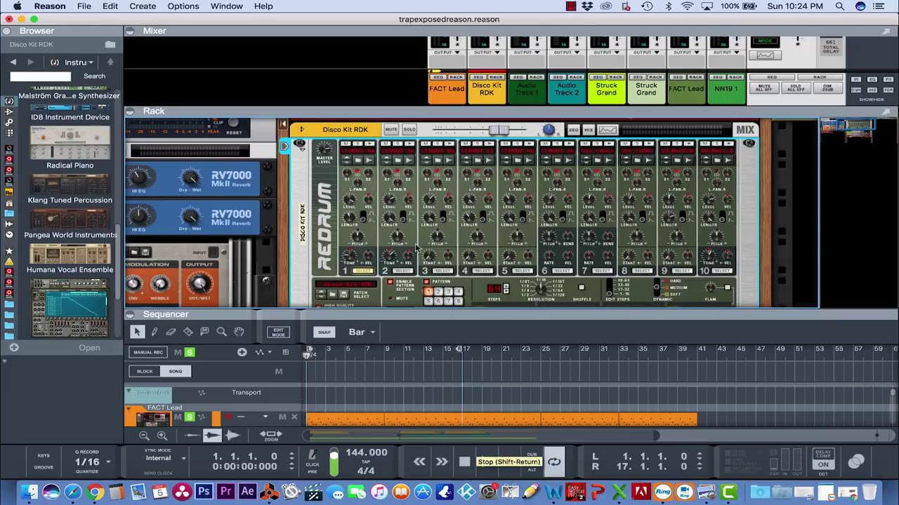
scroll(450, 168, right, 3)
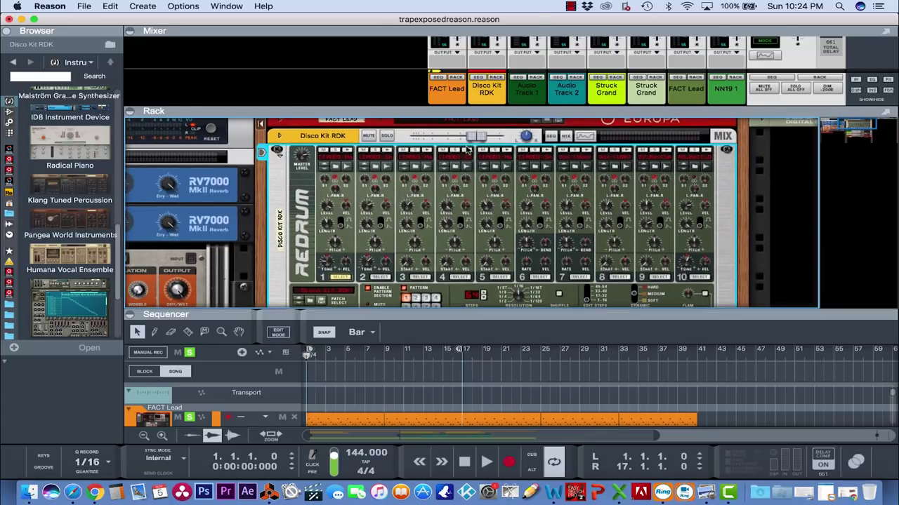
click(425, 151)
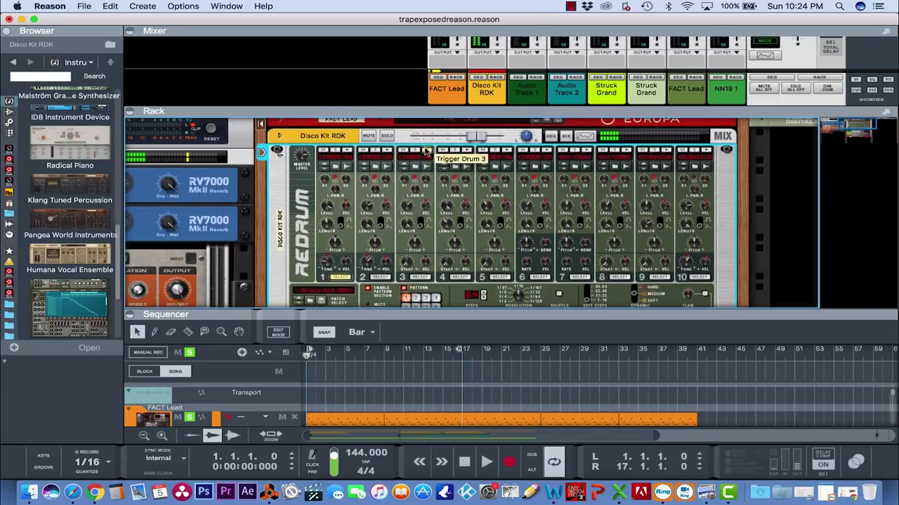
scroll(433, 267, down, 3)
click(417, 207)
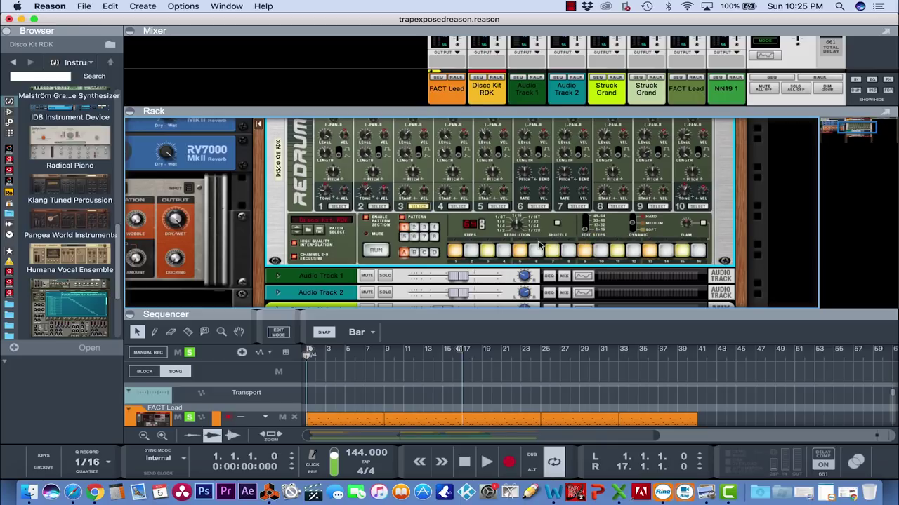
Step: Play the soloed FACT Lead and Disco Kit RDK tracks together from the start of the song
click(463, 465)
mouse_move(460, 278)
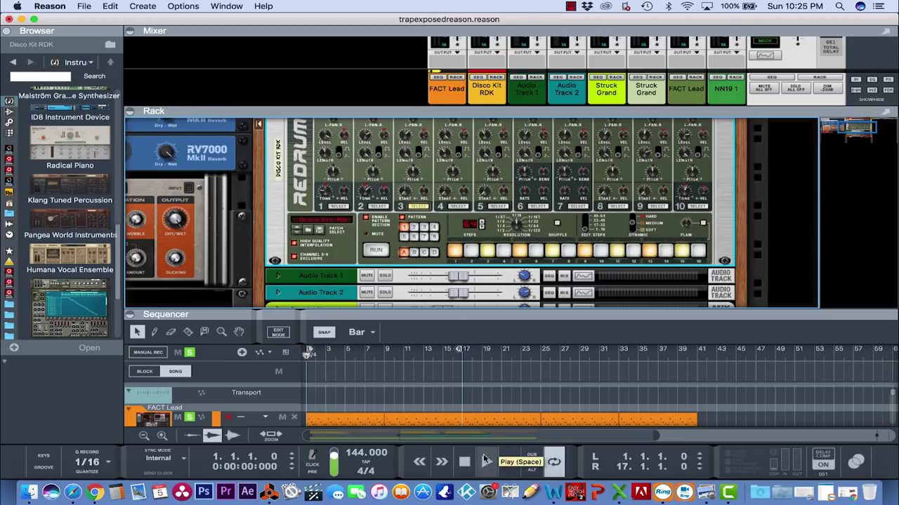
click(486, 460)
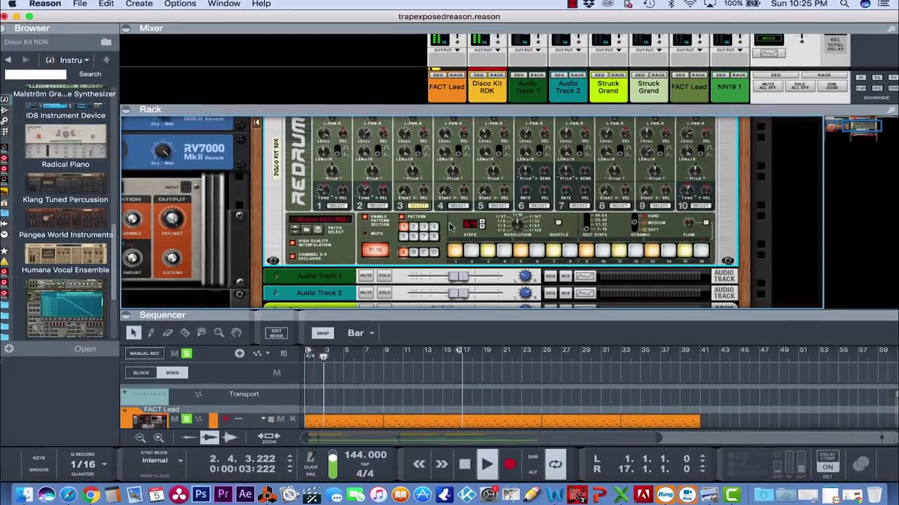
Step: Look over Redrum's pattern section and drum channels, and flip the rack around to its rear connections
scroll(436, 295, down, 2)
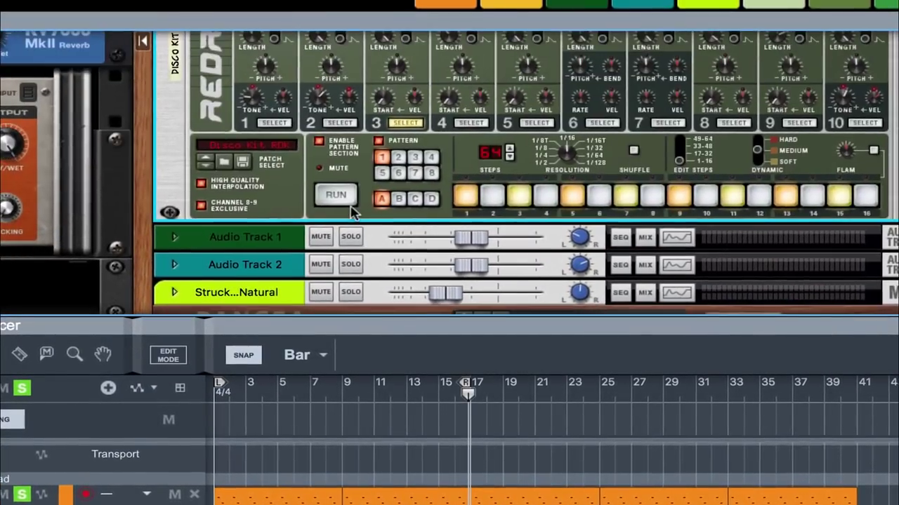
scroll(351, 211, up, 3)
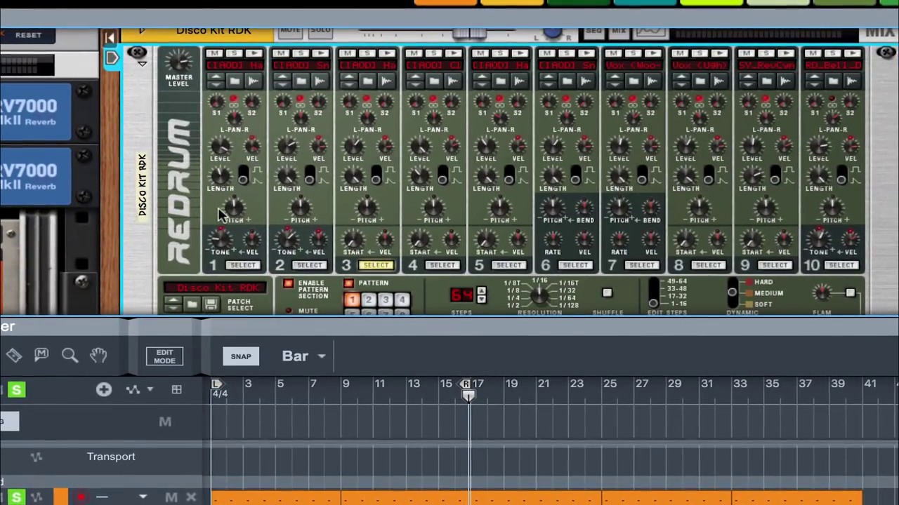
key(Tab)
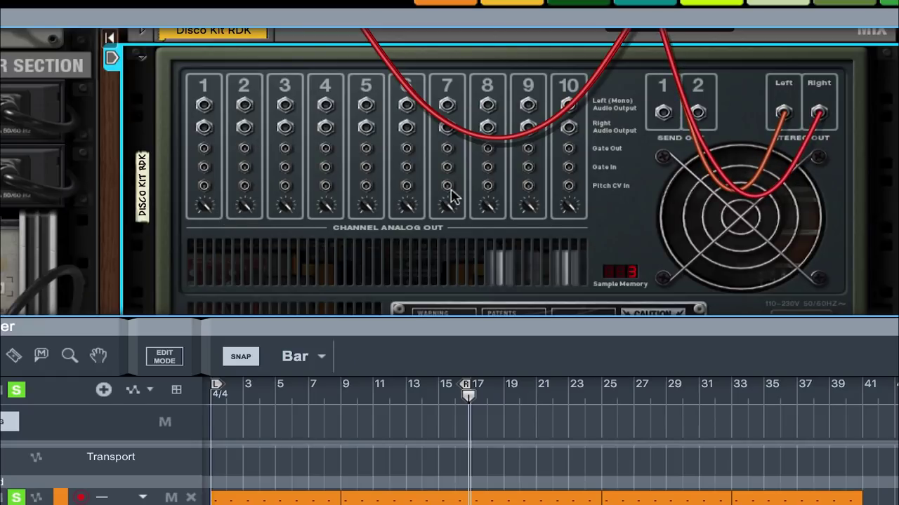
Step: Flip the rack back to its front and fold the Disco Kit RDK Redrum in a smaller rack area
scroll(451, 175, up, 2)
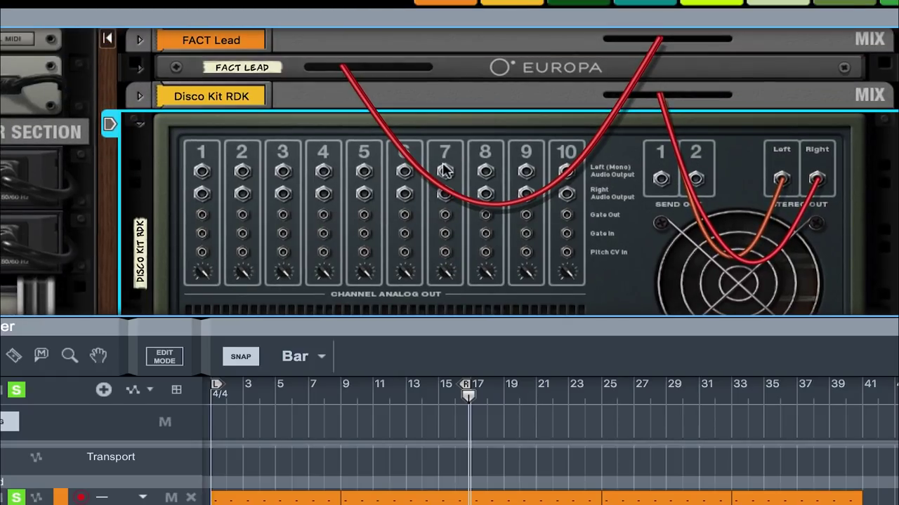
key(Tab)
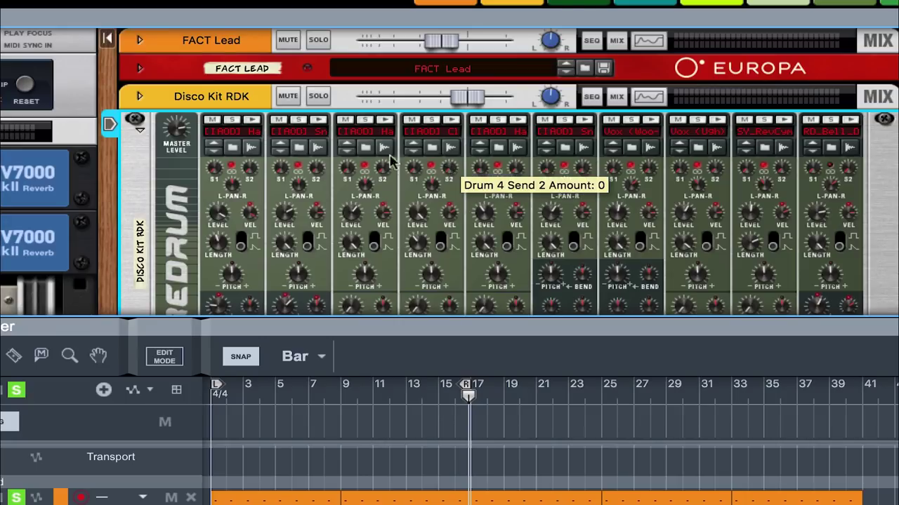
scroll(335, 181, down, 2)
scroll(336, 181, down, 2)
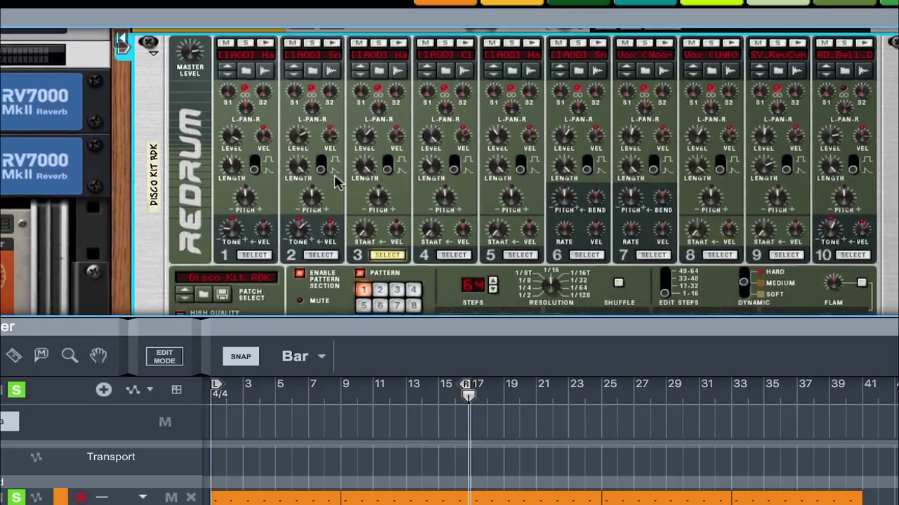
scroll(158, 79, up, 4)
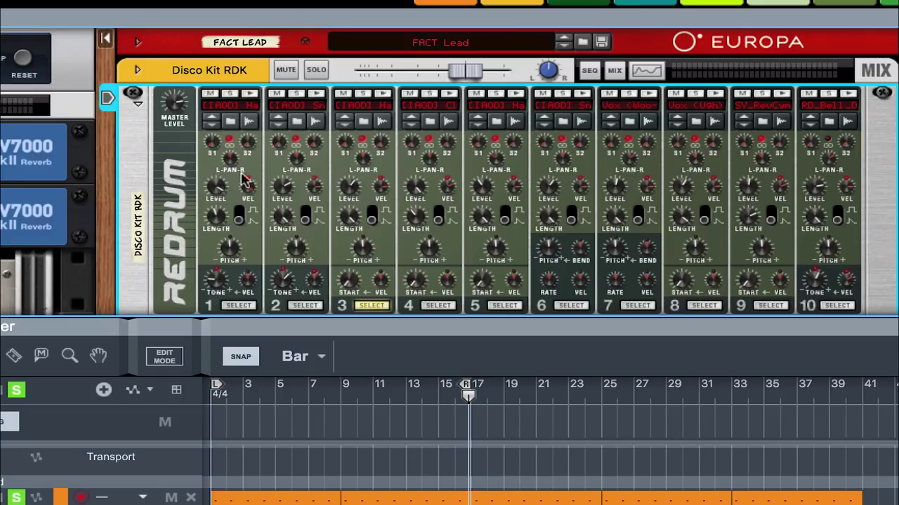
click(138, 107)
drag(208, 321, 217, 197)
Step: Solo the first Struck Grand Piano Natural track and unfold its Pangea instrument in the rack
scroll(267, 421, down, 3)
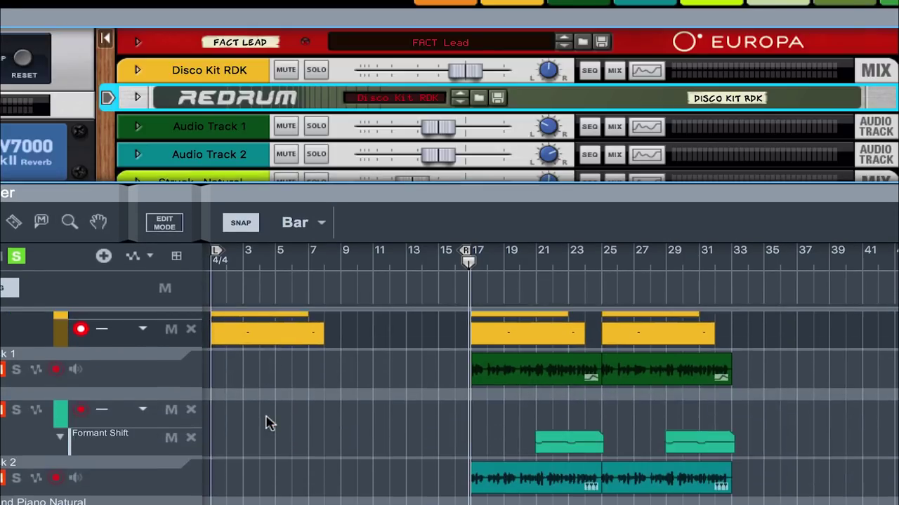
scroll(106, 470, down, 3)
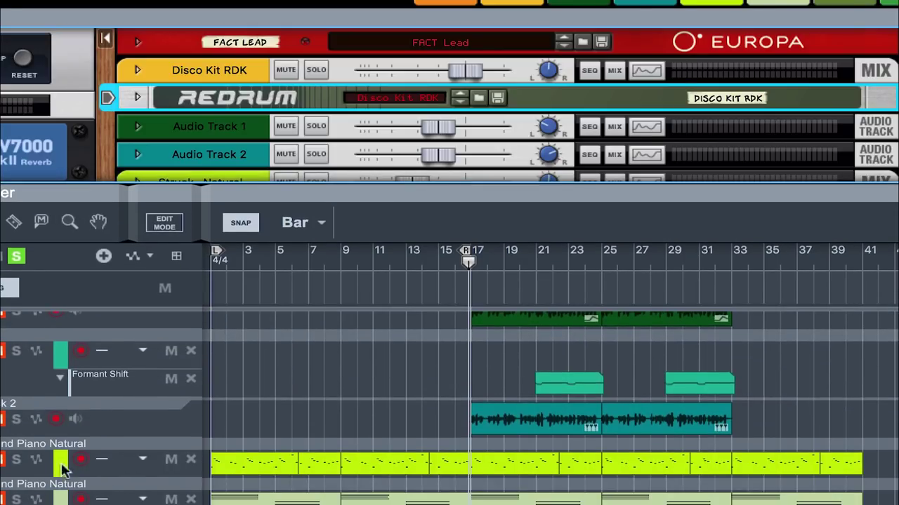
click(17, 475)
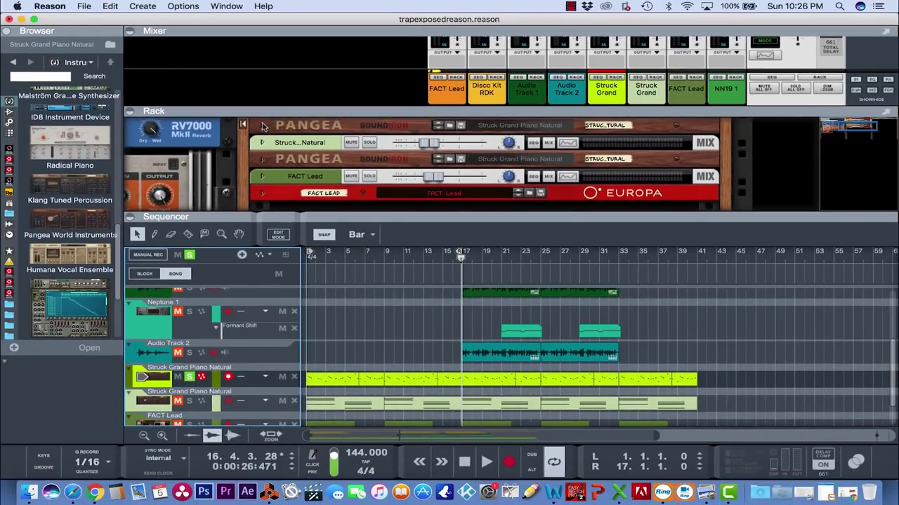
click(239, 111)
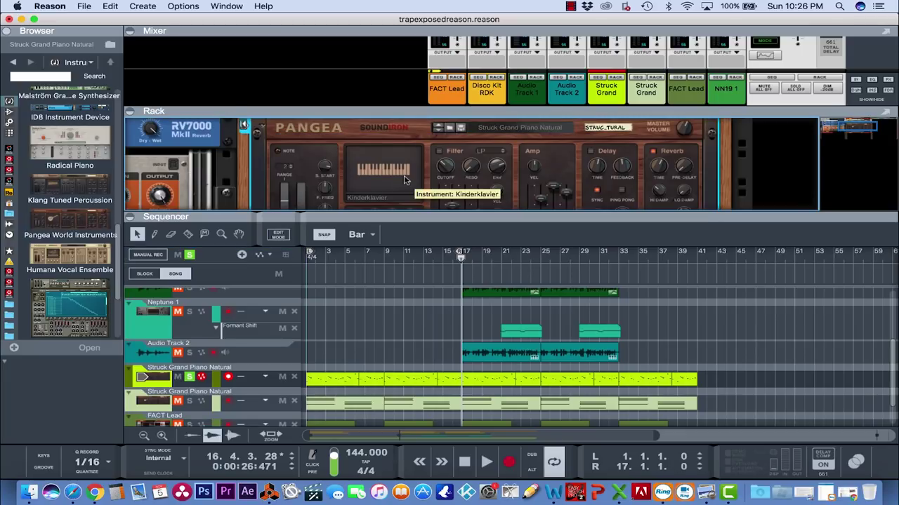
Step: Look over the Kinderklavier Pangea's filter, amp, delay and reverb sections in an enlarged rack area
scroll(404, 182, down, 1)
scroll(660, 172, down, 3)
scroll(660, 172, up, 4)
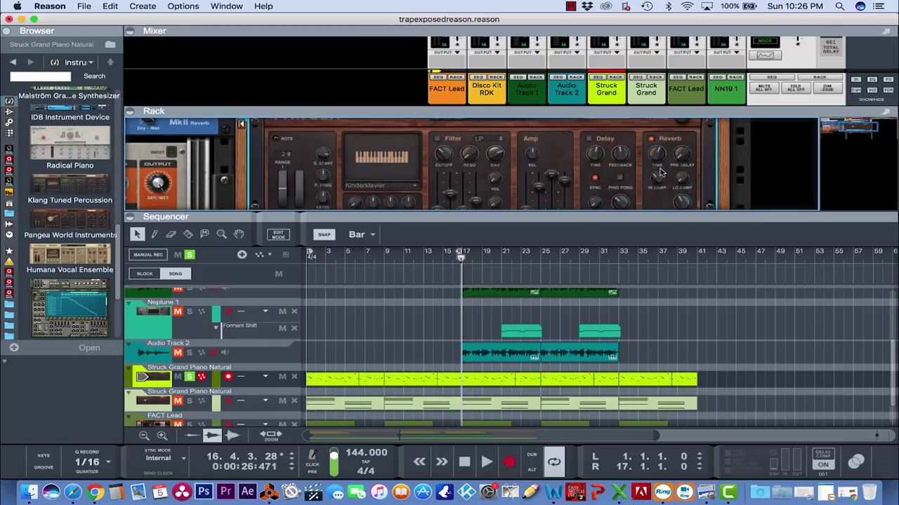
scroll(660, 172, down, 3)
scroll(660, 172, up, 3)
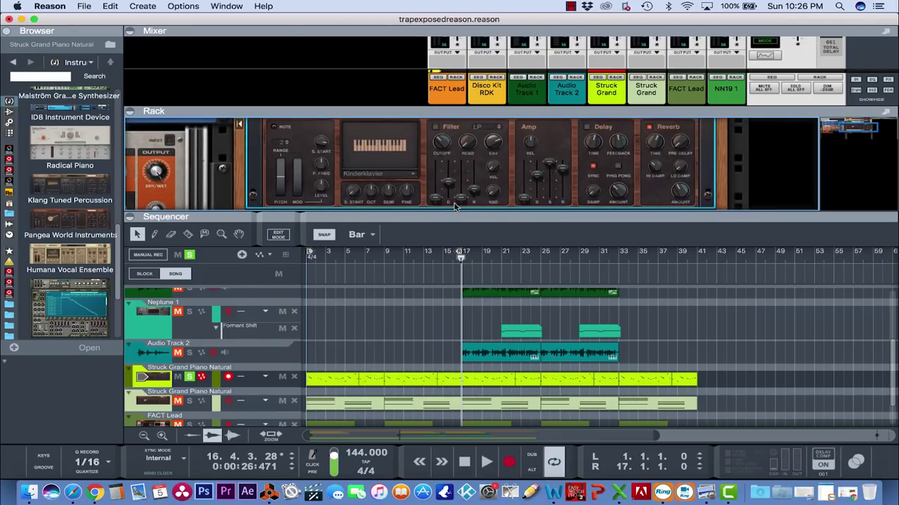
drag(446, 212, 447, 265)
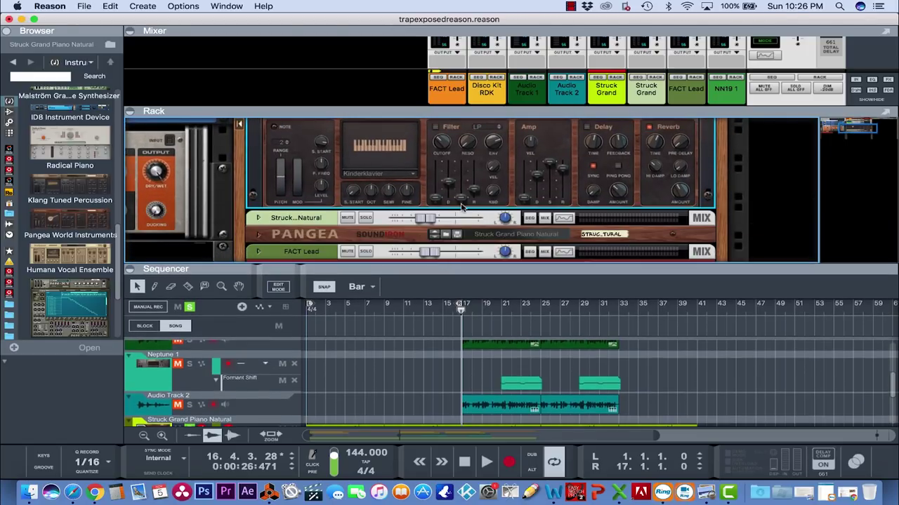
scroll(461, 207, down, 2)
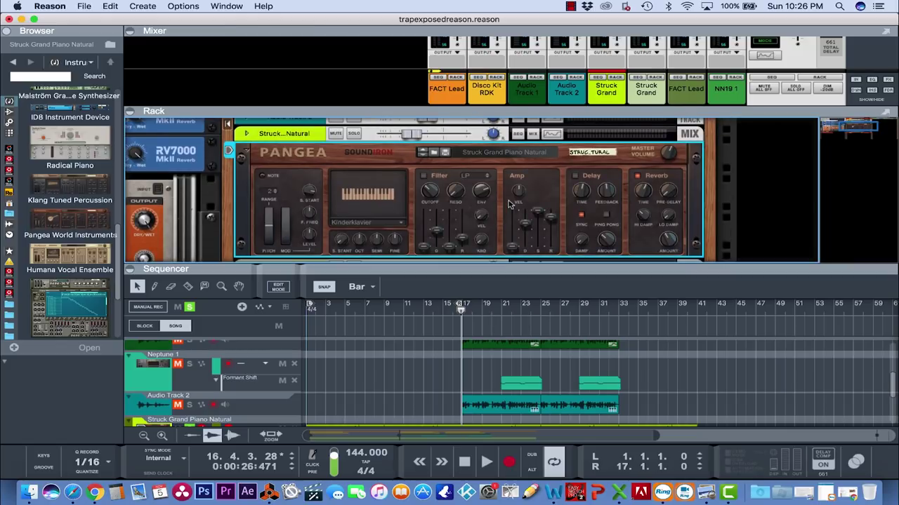
scroll(510, 203, down, 3)
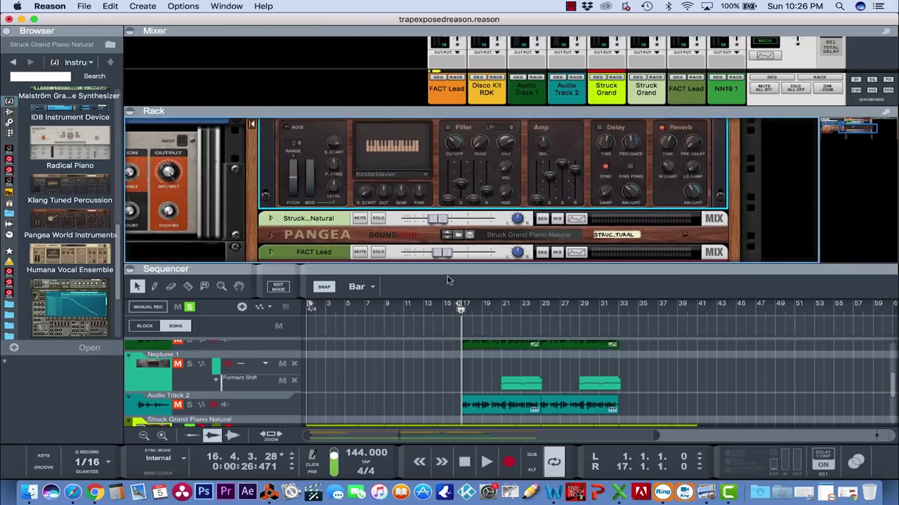
Step: Play the soloed tracks from the start of the song with the whole Kinderklavier Pangea in view
click(464, 461)
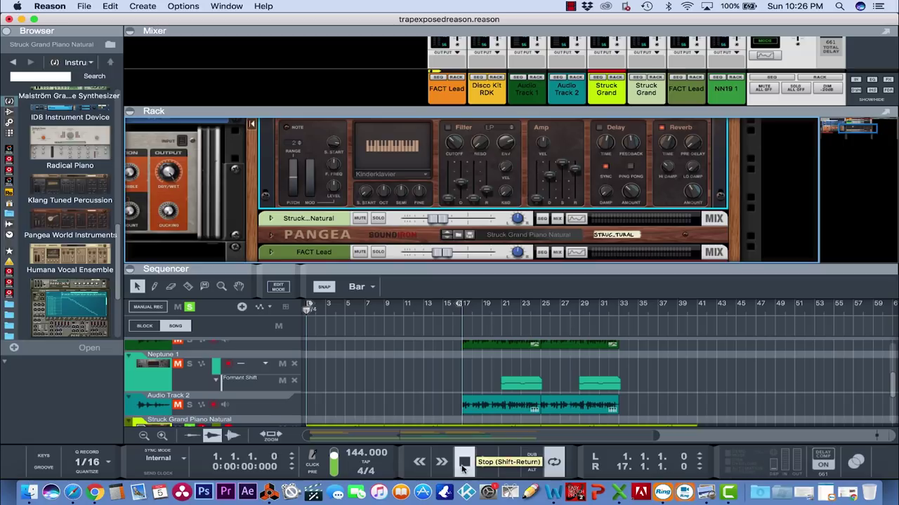
click(489, 461)
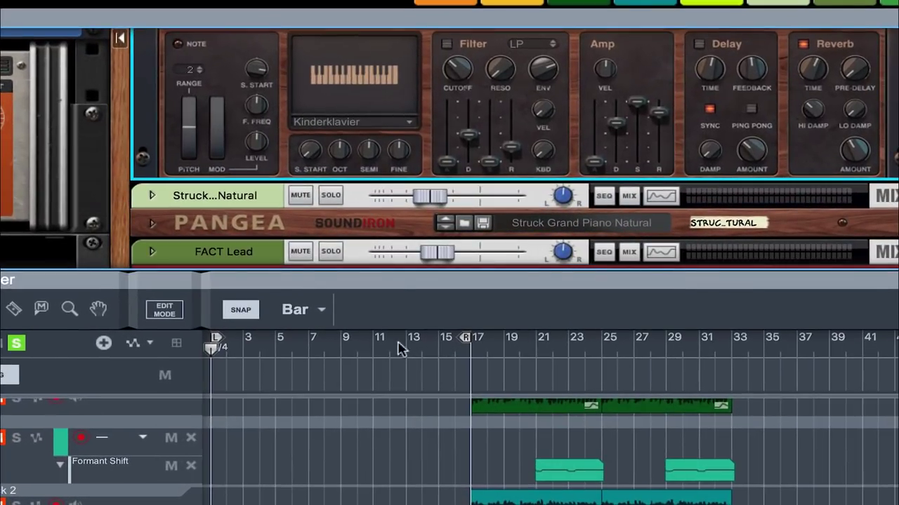
scroll(445, 162, up, 5)
scroll(442, 147, down, 2)
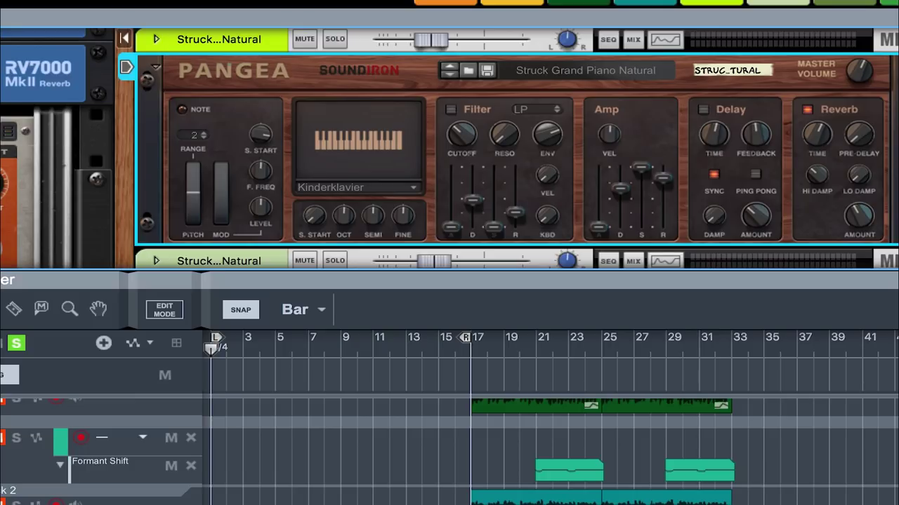
key(space)
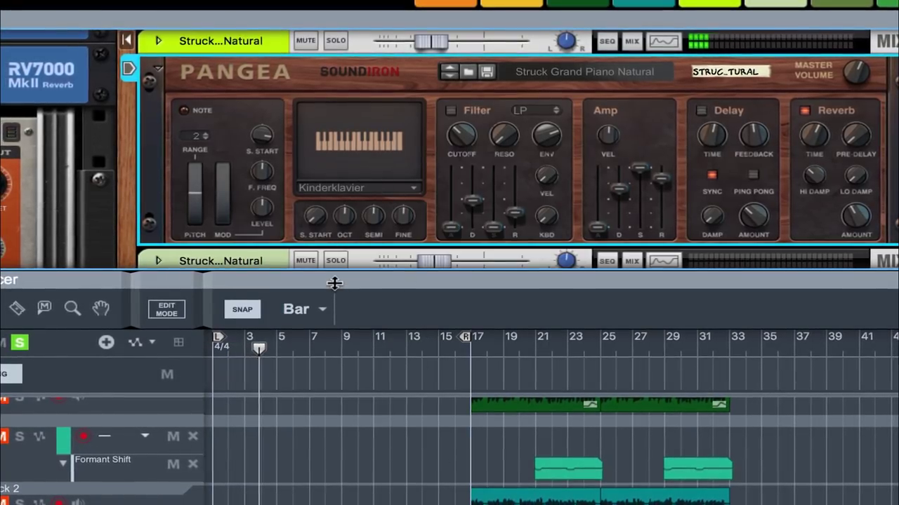
Step: Shrink the rack area and replay the soloed tracks from the song start with the piano clips in view, stopping near bar 9
drag(334, 283, 344, 208)
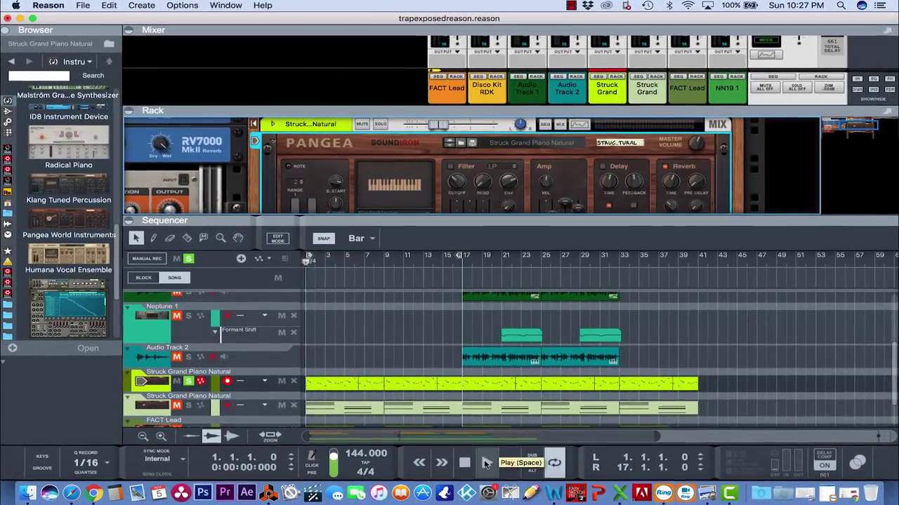
click(485, 463)
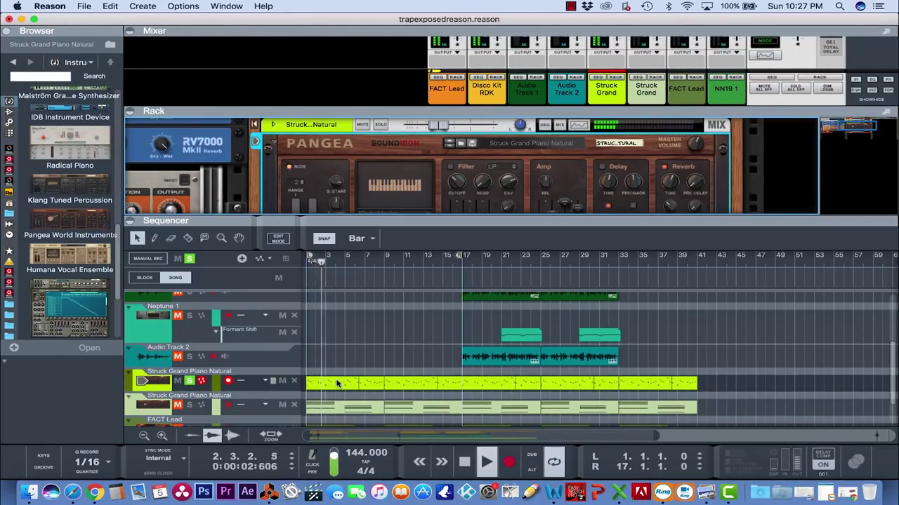
scroll(330, 351, down, 2)
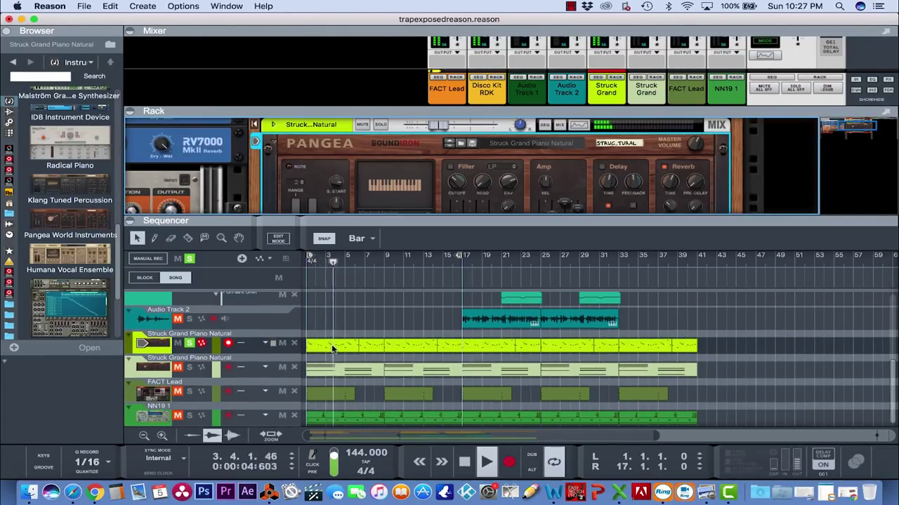
scroll(330, 351, up, 1)
scroll(281, 355, down, 1)
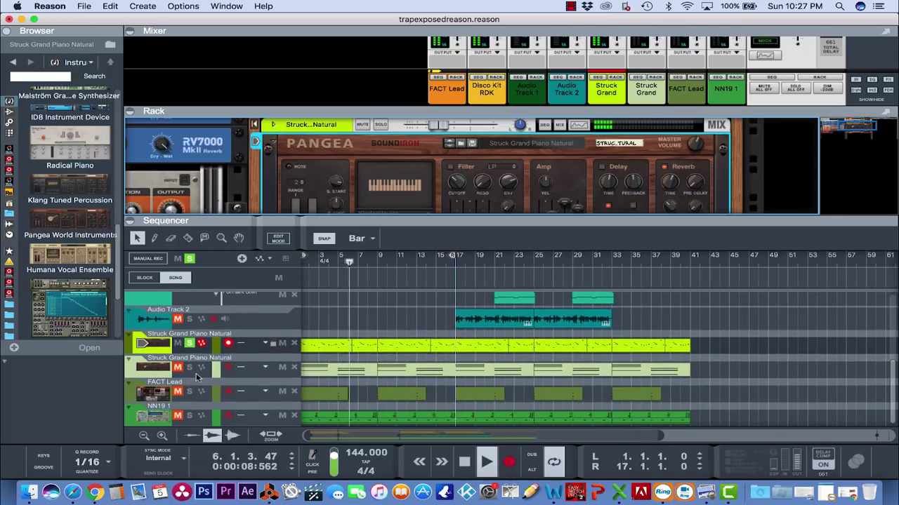
click(465, 462)
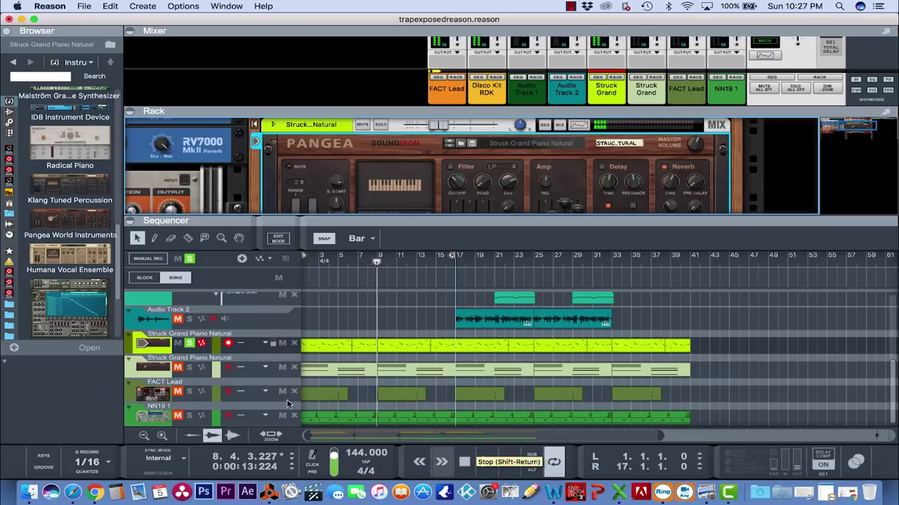
Step: Solo the second Struck Grand Piano Natural track and unfold its Pangea in an enlarged rack area
click(188, 372)
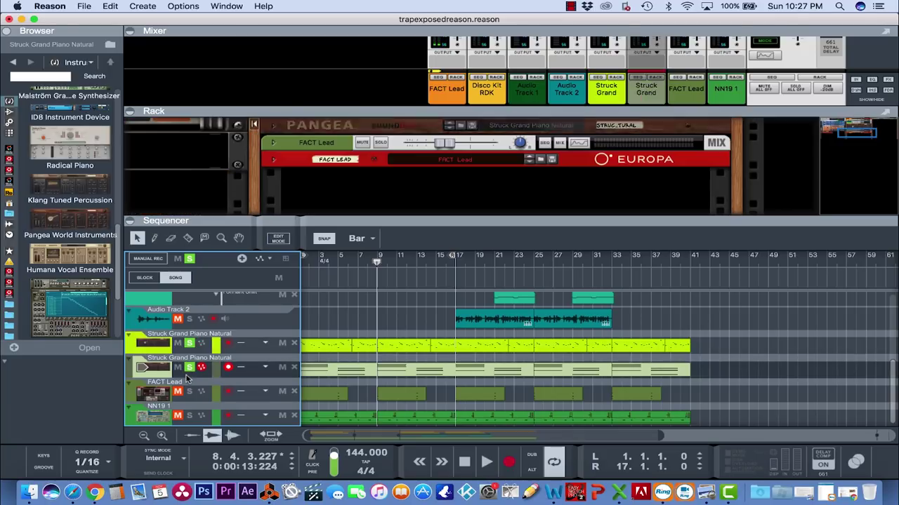
drag(377, 221, 377, 254)
click(274, 129)
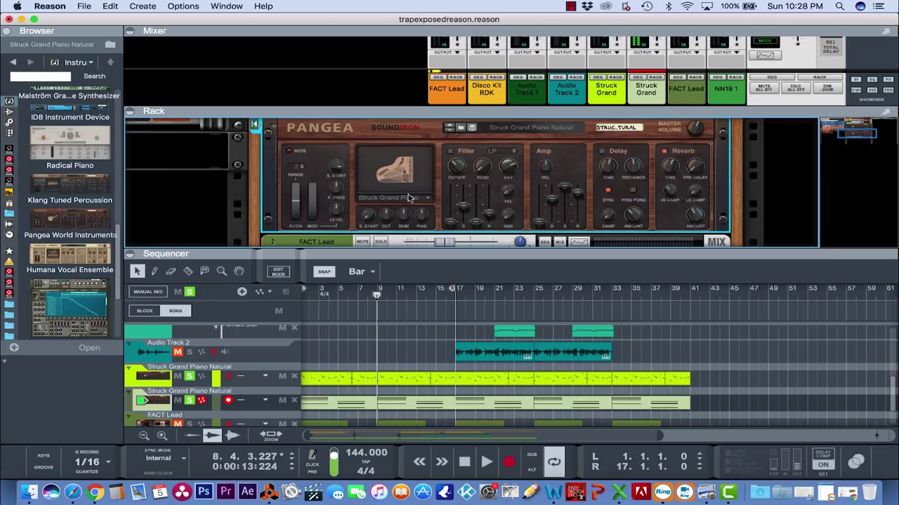
Step: Reduce the rack area and play the soloed tracks, including both Struck Grand Piano Natural parts, from the song start
drag(404, 255, 407, 208)
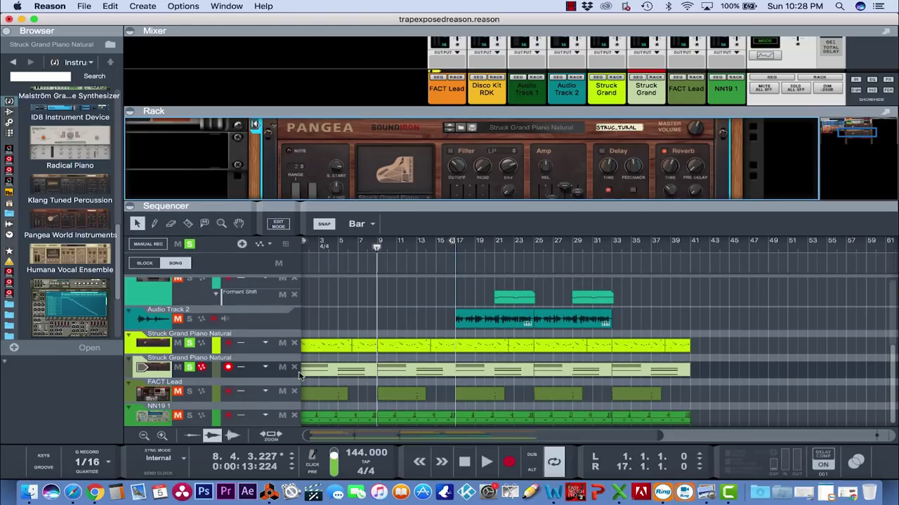
scroll(380, 319, up, 1)
click(309, 246)
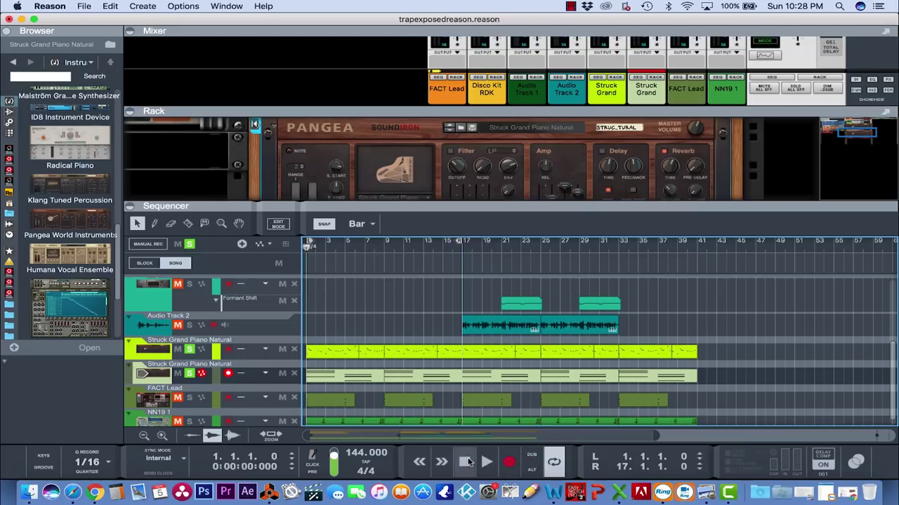
click(468, 461)
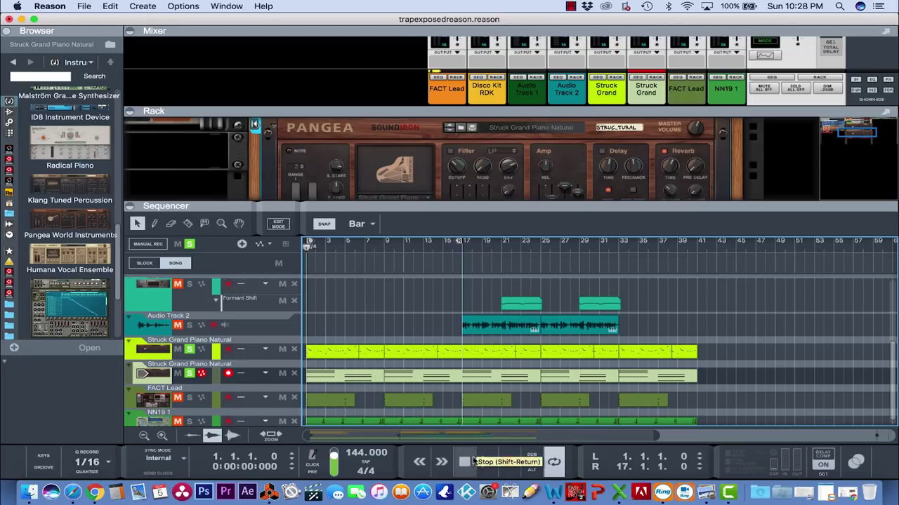
click(485, 462)
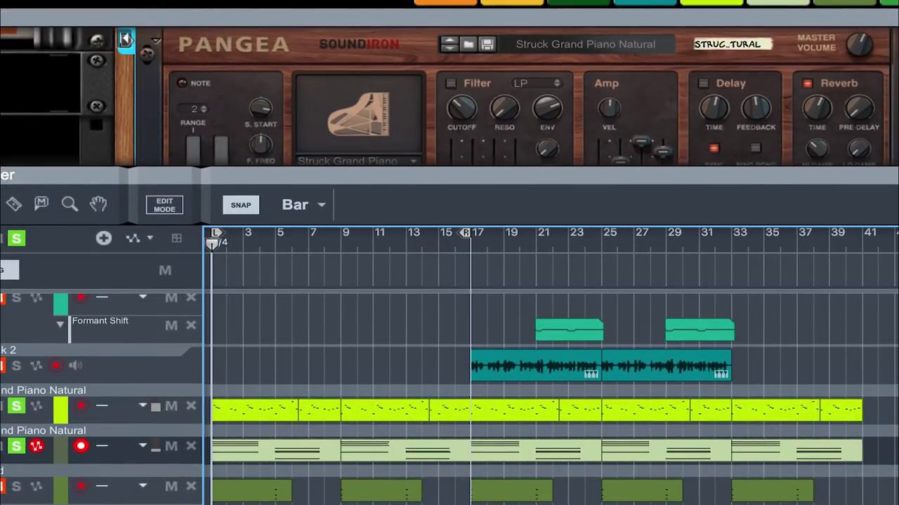
Step: Solo the FACT Lead track below the piano tracks and unfold its Europa synthesizer in an enlarged rack area
scroll(285, 320, down, 1)
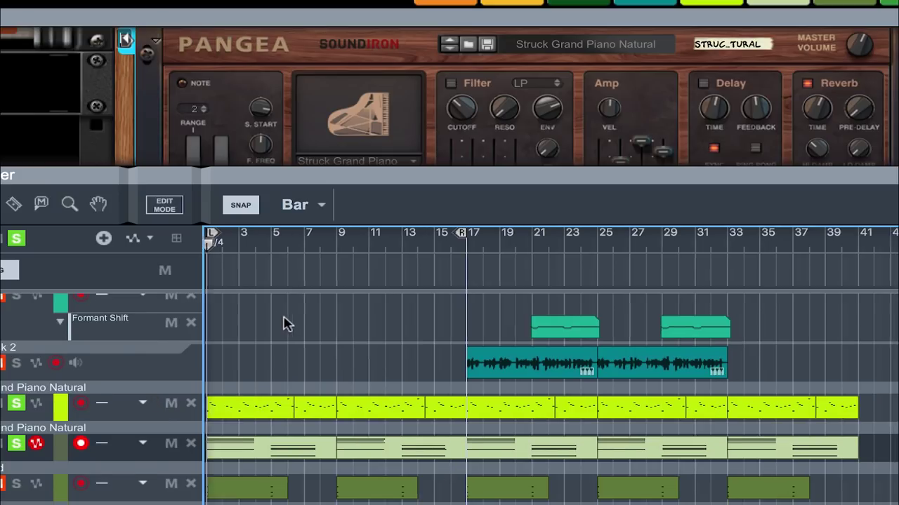
click(16, 483)
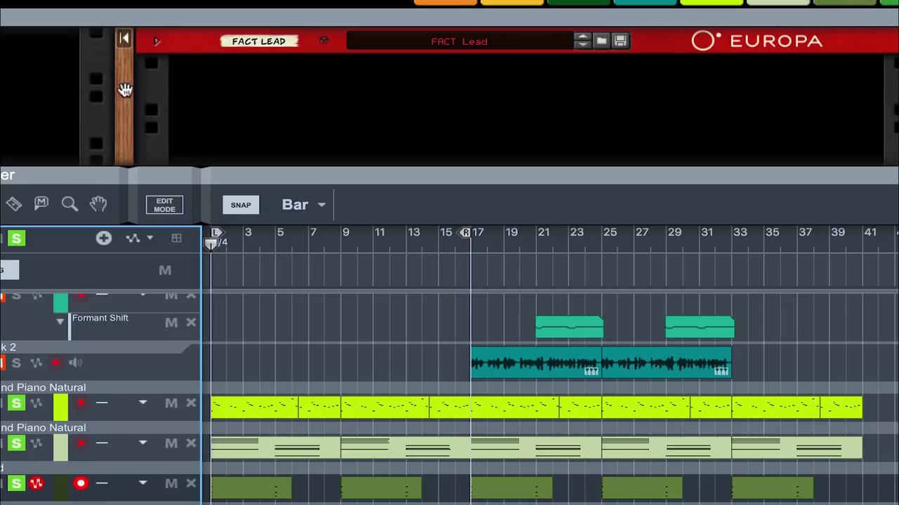
click(156, 42)
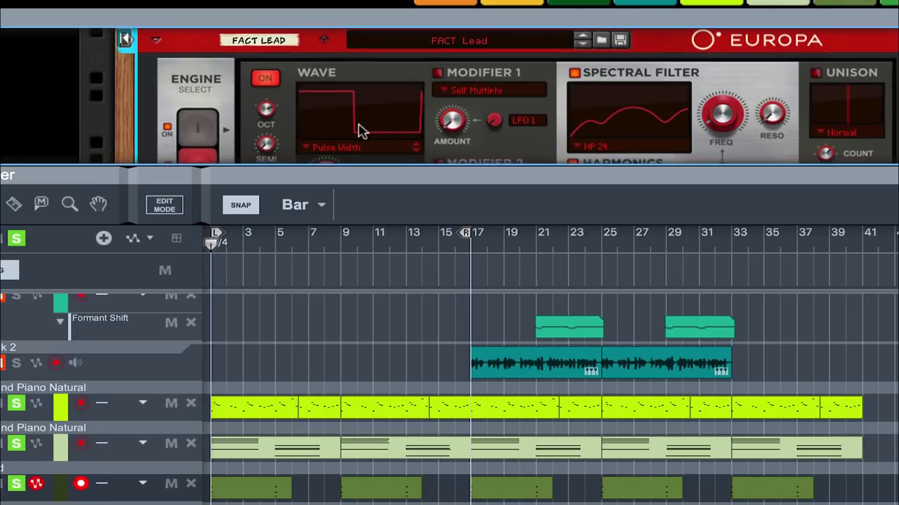
scroll(361, 130, down, 1)
drag(376, 172, 363, 303)
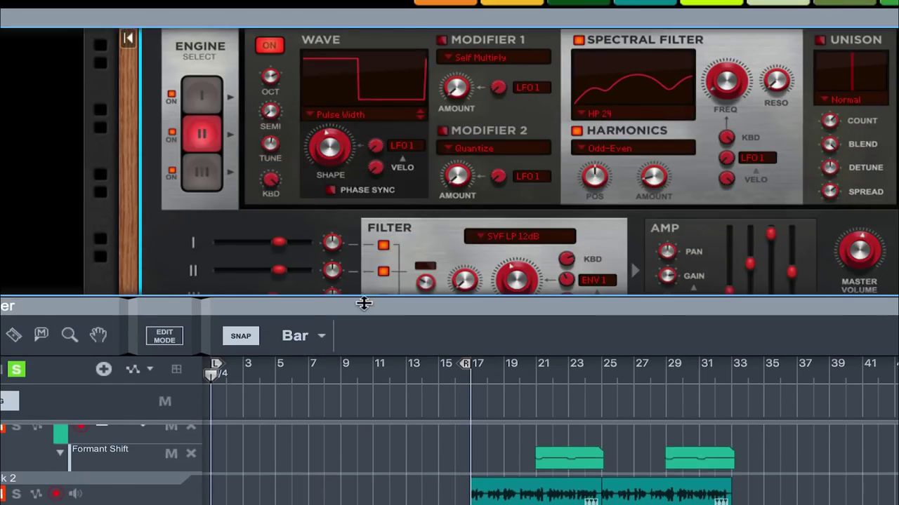
Step: Show engine I of the FACT Lead Europa and look over its modifiers, envelopes, modulation matrix and compressor
scroll(344, 172, up, 2)
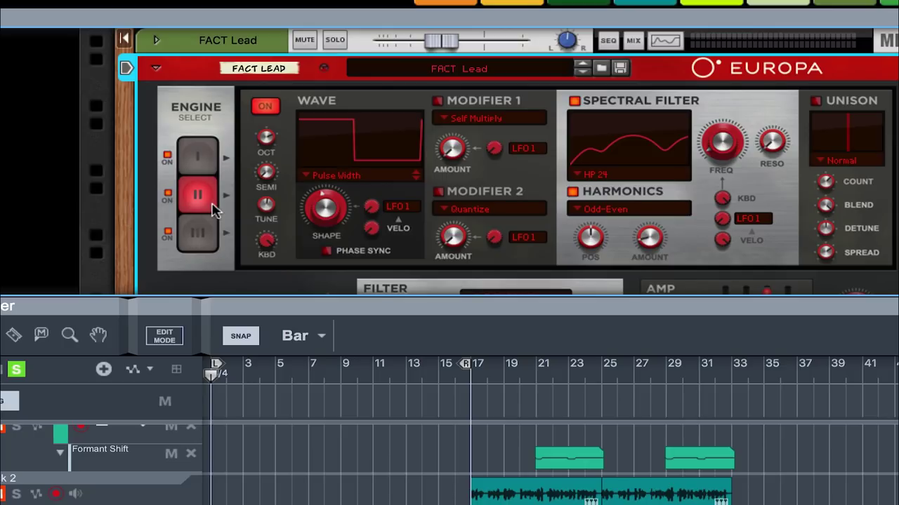
click(187, 153)
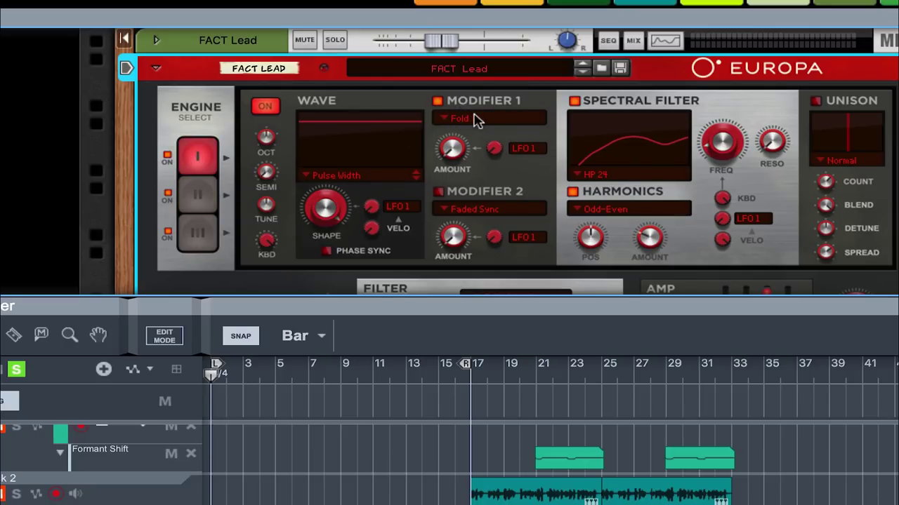
scroll(508, 144, down, 5)
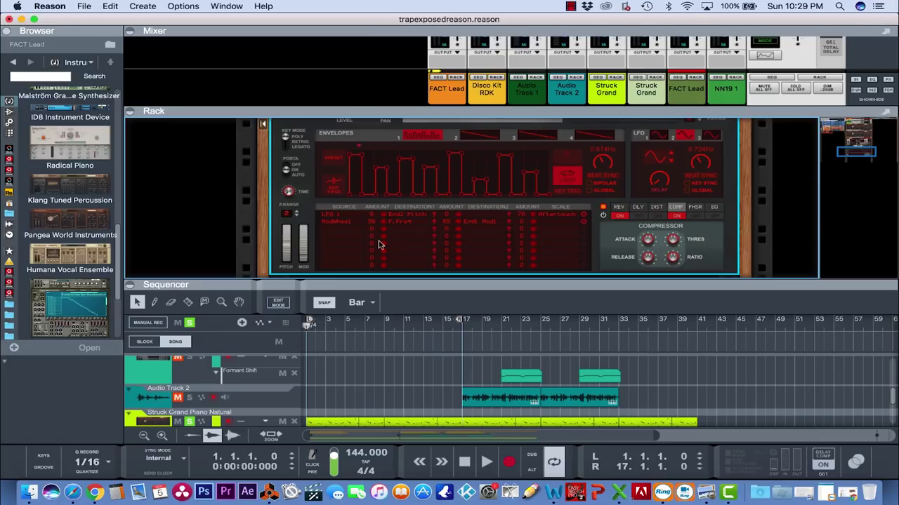
Step: Clear all solos, solo only the lower FACT Lead track and play it briefly from the song start
scroll(314, 211, up, 5)
scroll(314, 211, down, 2)
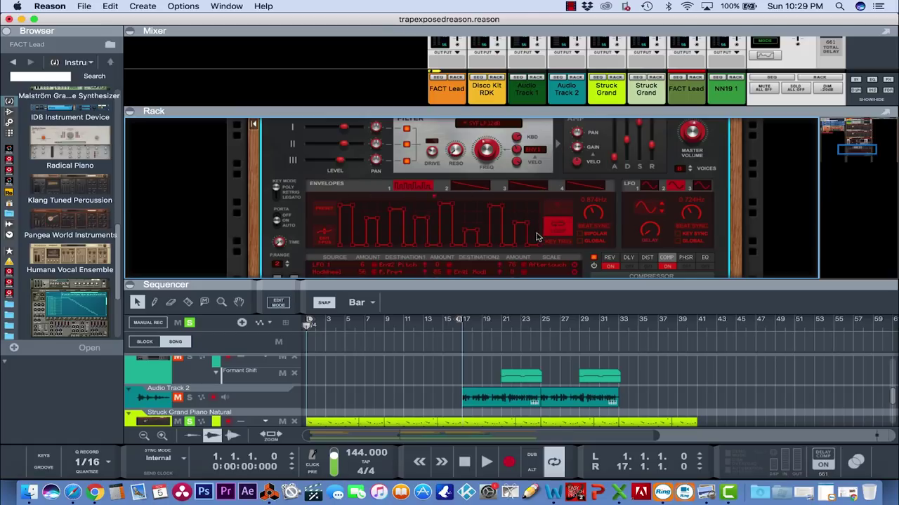
scroll(244, 374, down, 2)
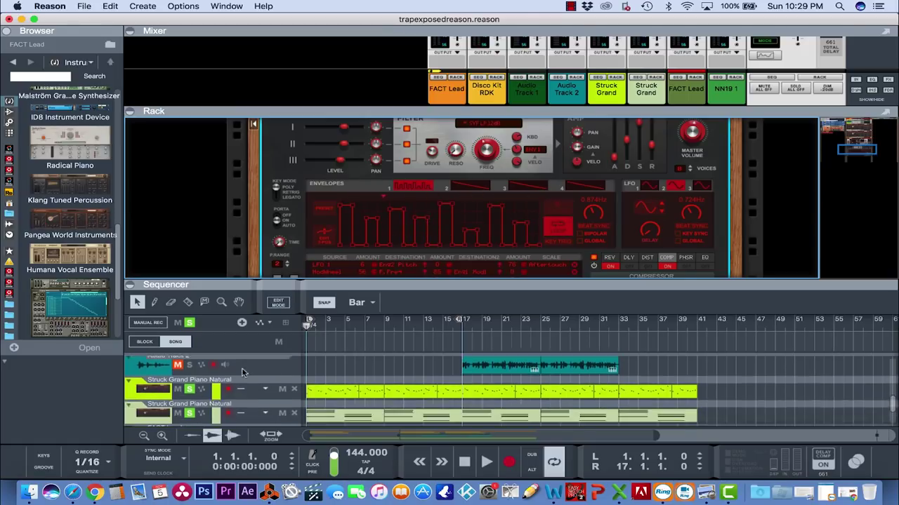
scroll(236, 386, down, 2)
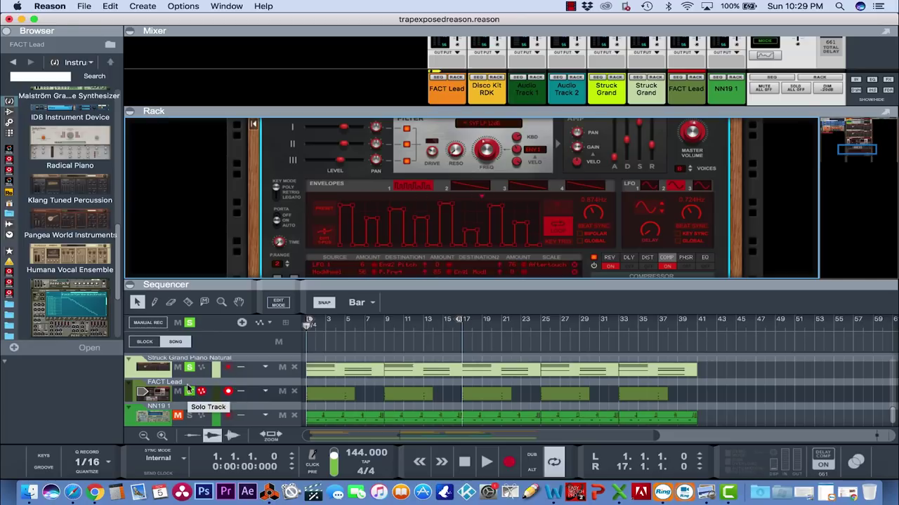
click(189, 323)
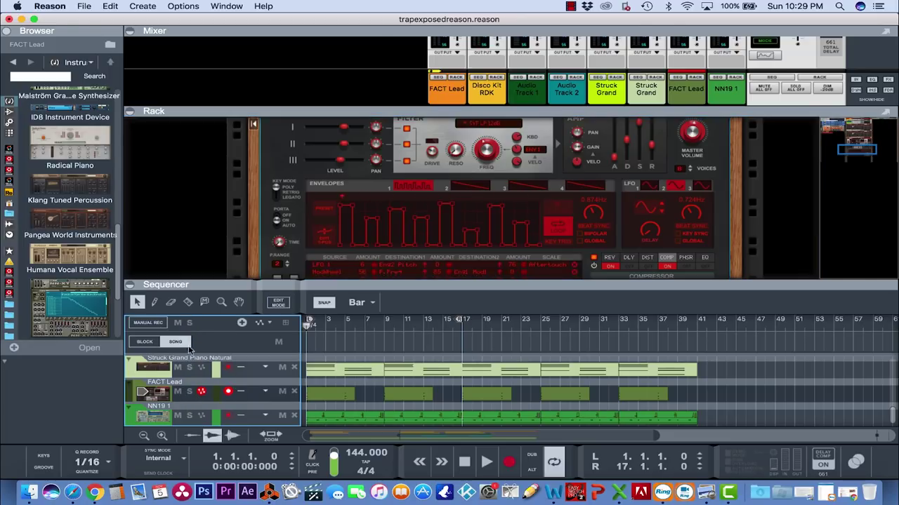
click(189, 391)
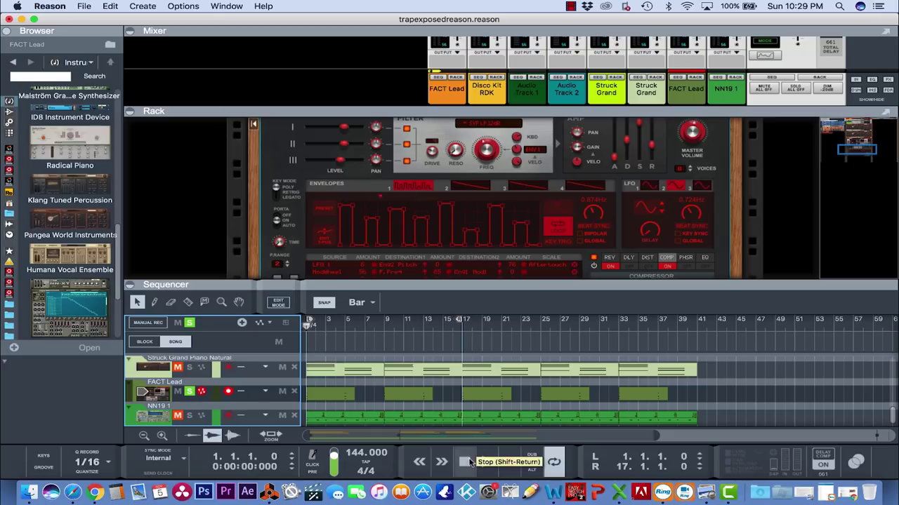
click(487, 464)
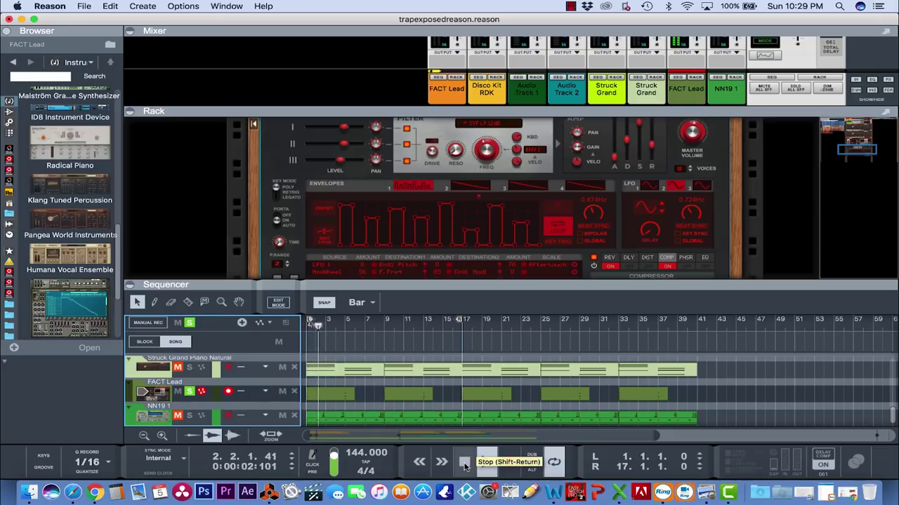
double_click(464, 464)
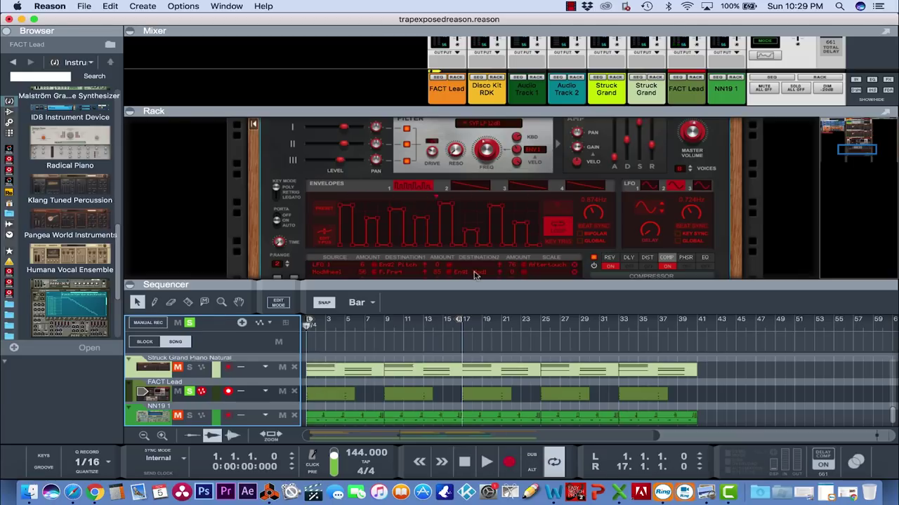
Step: Look over the lower FACT Lead Europa's engine, modifier, spectral filter, harmonics, filter and amp sections
scroll(469, 225, up, 5)
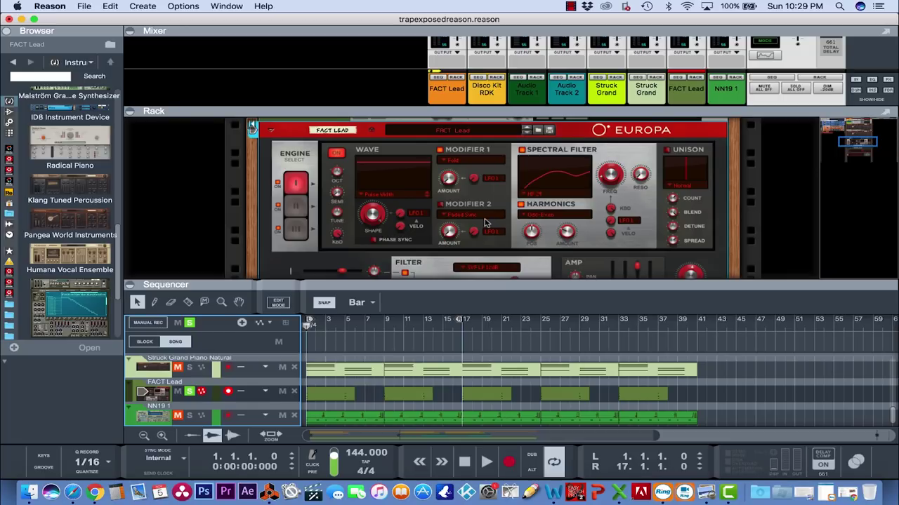
scroll(486, 224, up, 2)
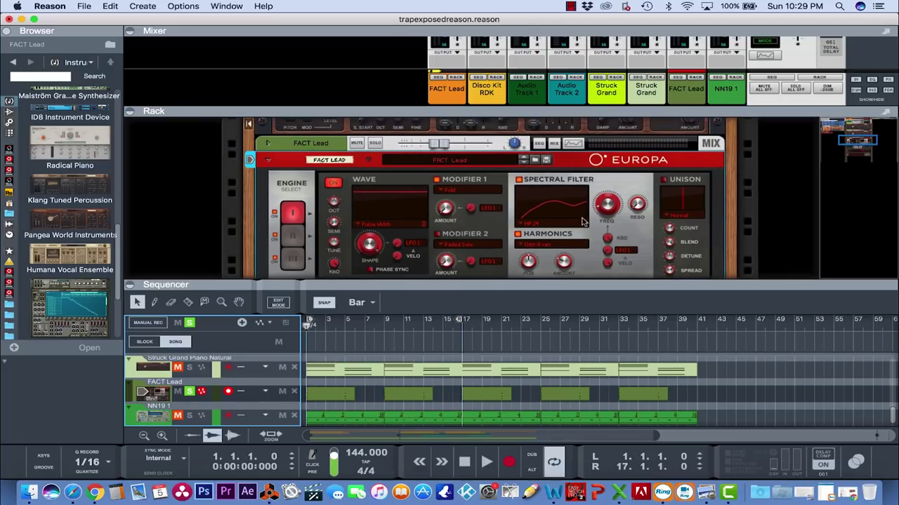
scroll(583, 217, down, 2)
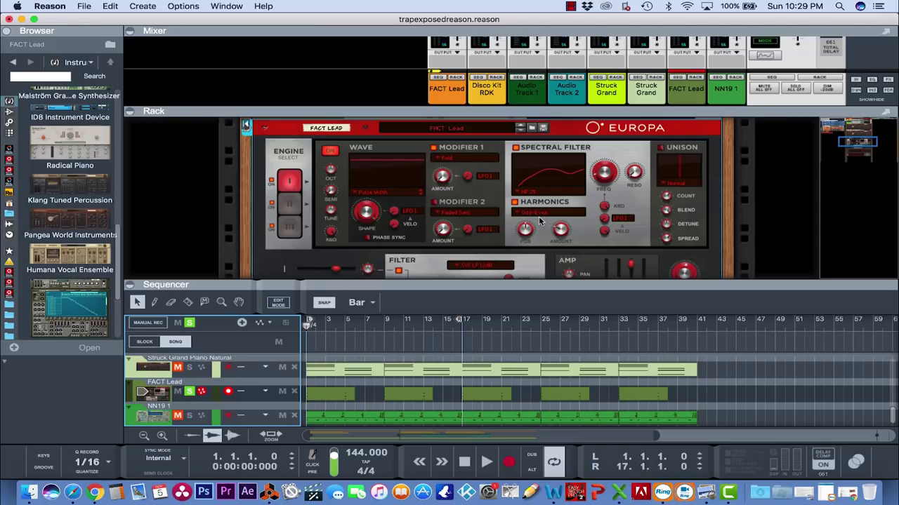
scroll(540, 222, down, 4)
scroll(524, 222, down, 2)
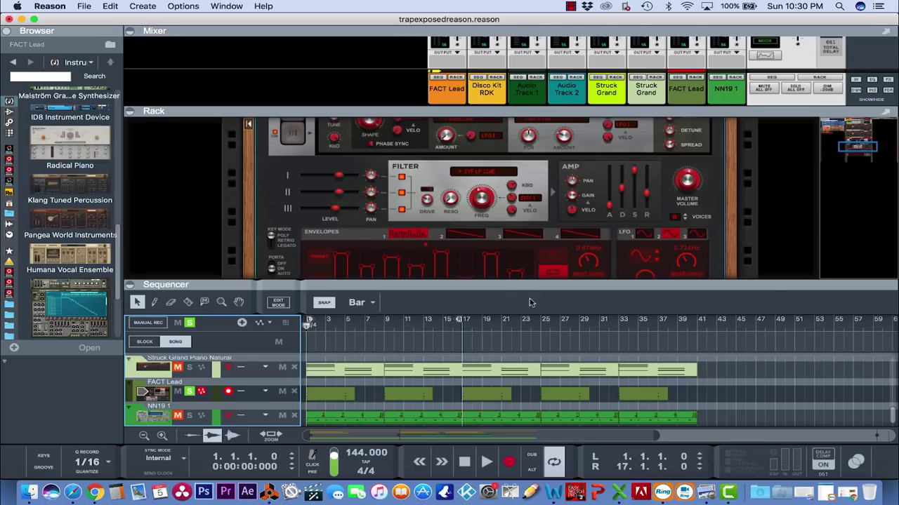
Step: Reduce the rack area and add both Struck Grand Piano Natural, audio, Neptune, Disco Kit RDK and upper FACT Lead tracks to the solo
drag(458, 287, 462, 242)
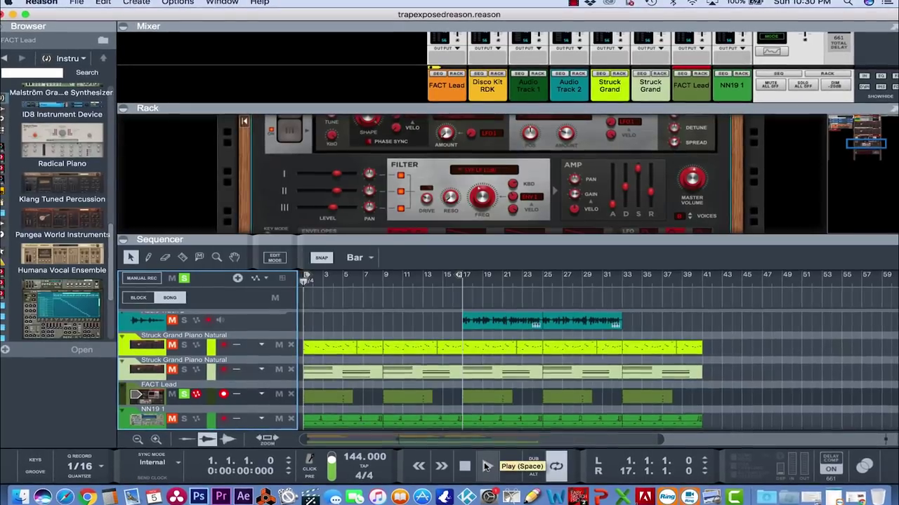
click(181, 371)
click(181, 345)
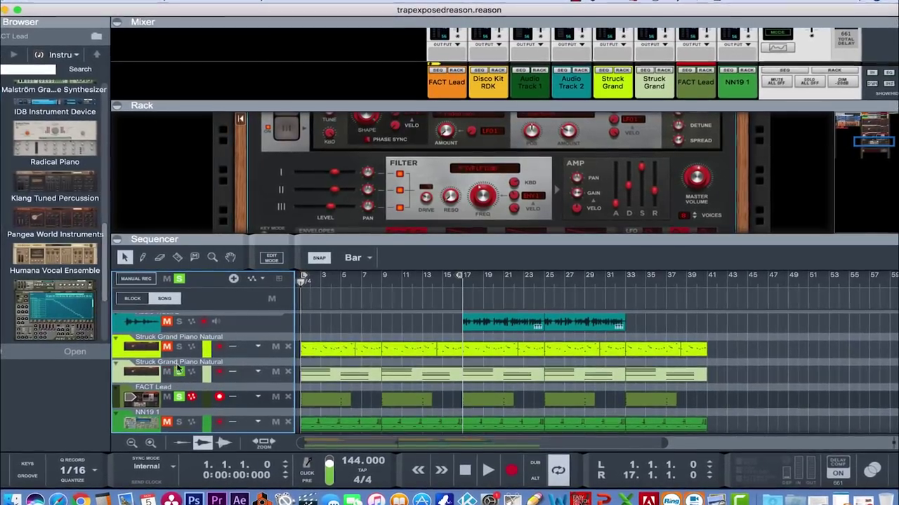
scroll(179, 346, up, 5)
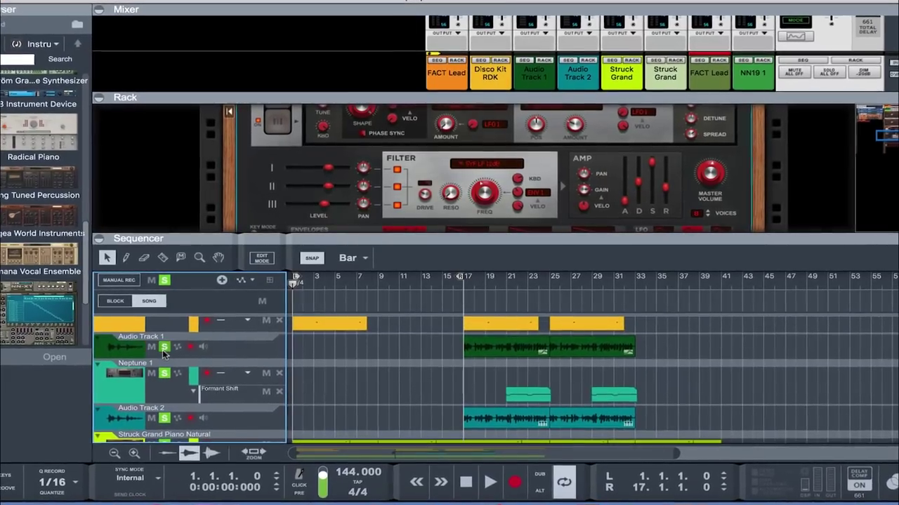
scroll(165, 375, up, 3)
click(159, 379)
click(160, 352)
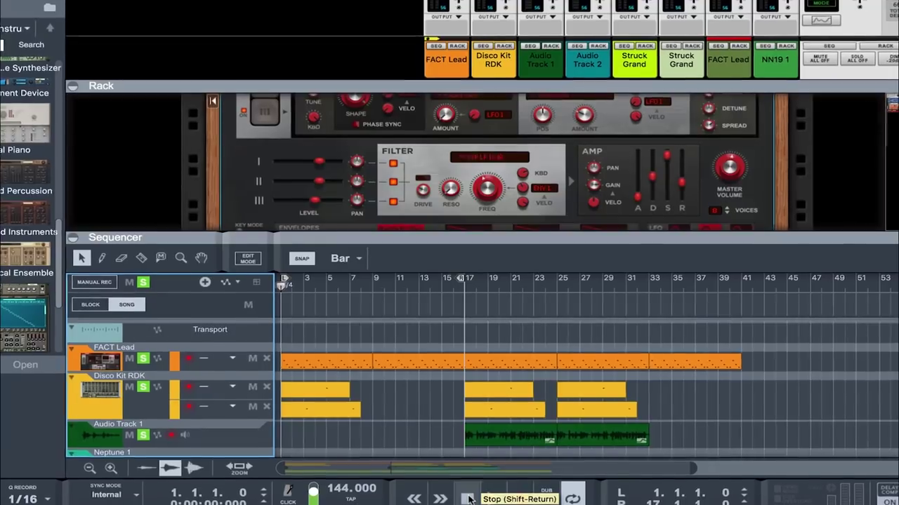
Step: Play the soloed tracks together from the song start with the sequencer area enlarged further
click(492, 494)
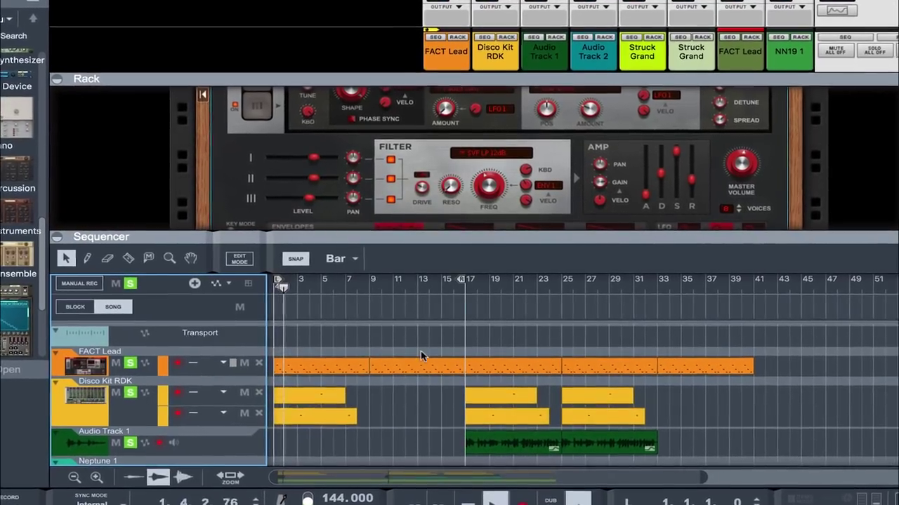
drag(410, 238, 405, 156)
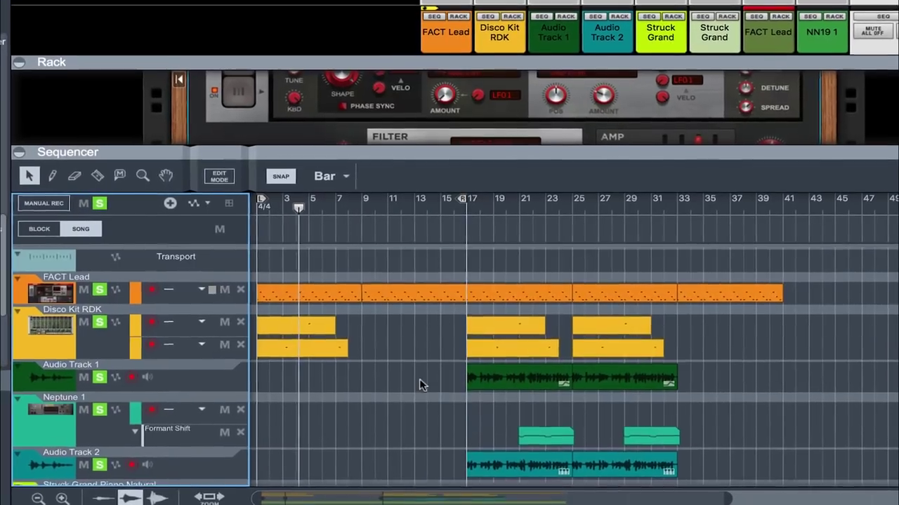
scroll(419, 381, down, 3)
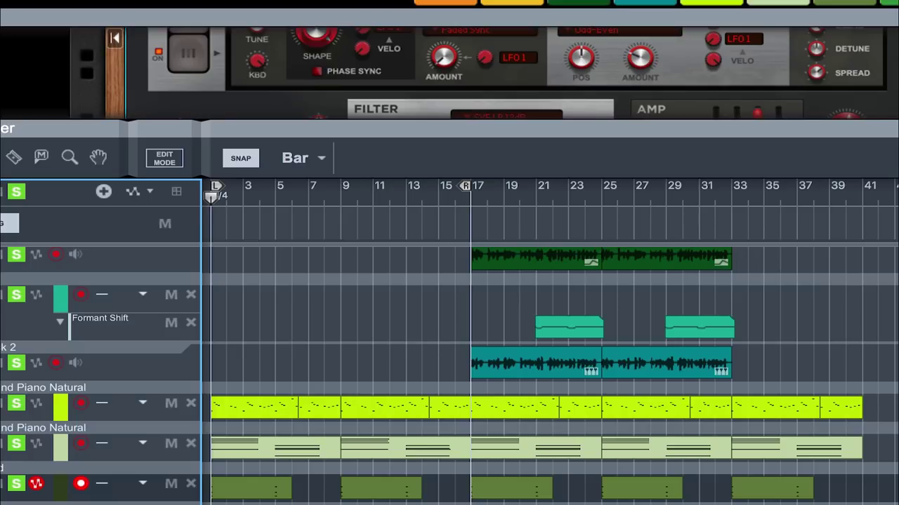
Step: Select the NN19 1 track, unfold its NN-19 sampler in an enlarged rack area and look over its controls
click(3, 501)
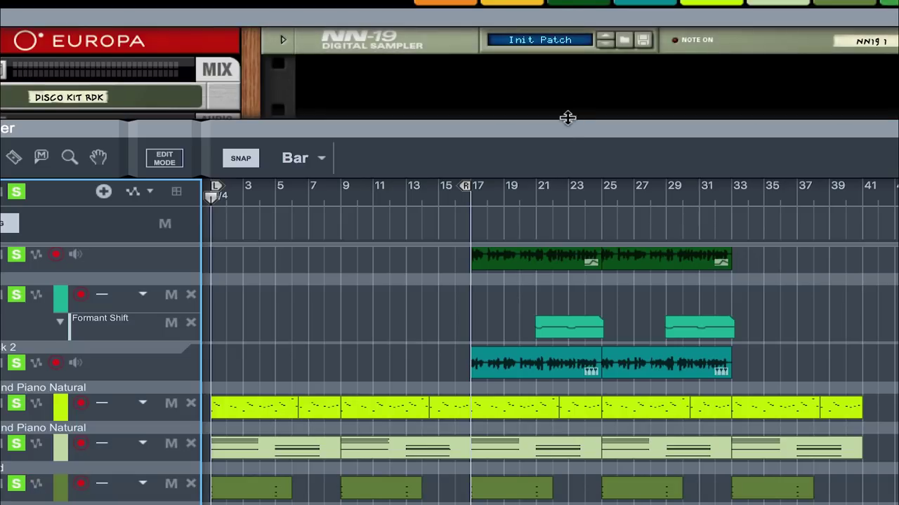
drag(567, 133, 542, 281)
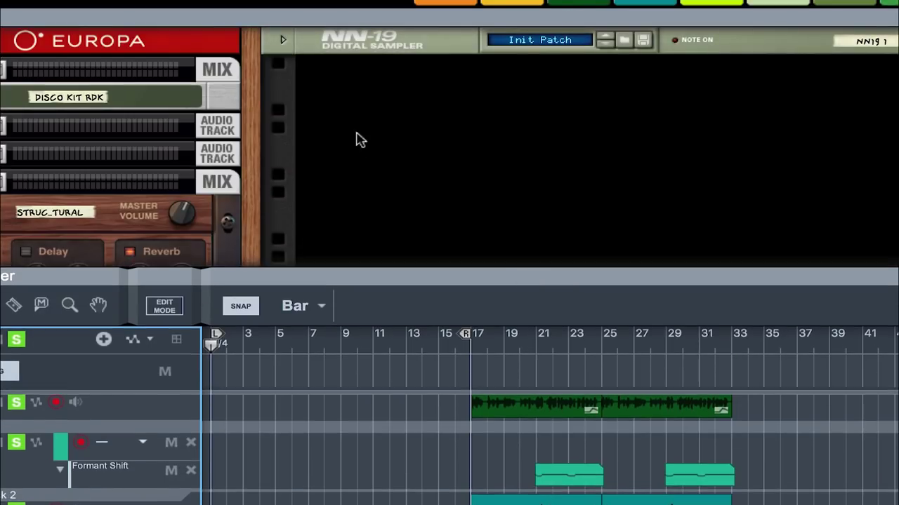
click(281, 42)
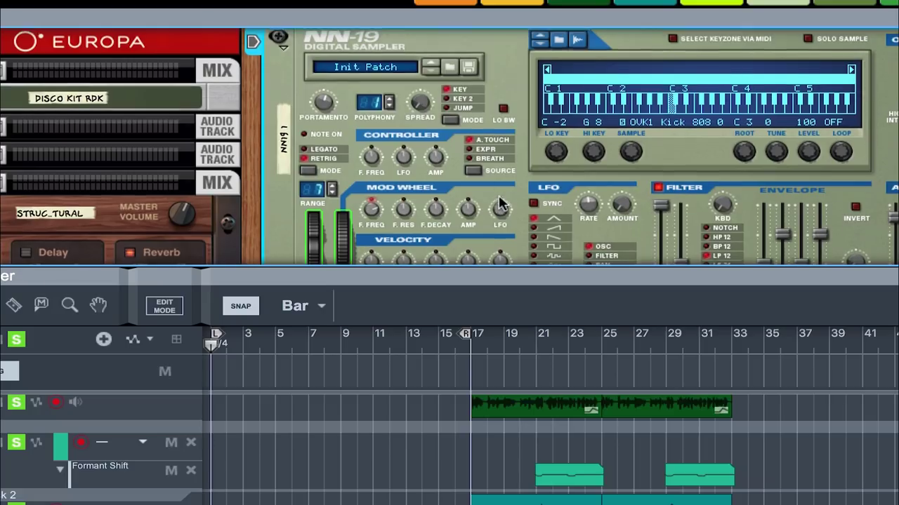
scroll(499, 203, down, 1)
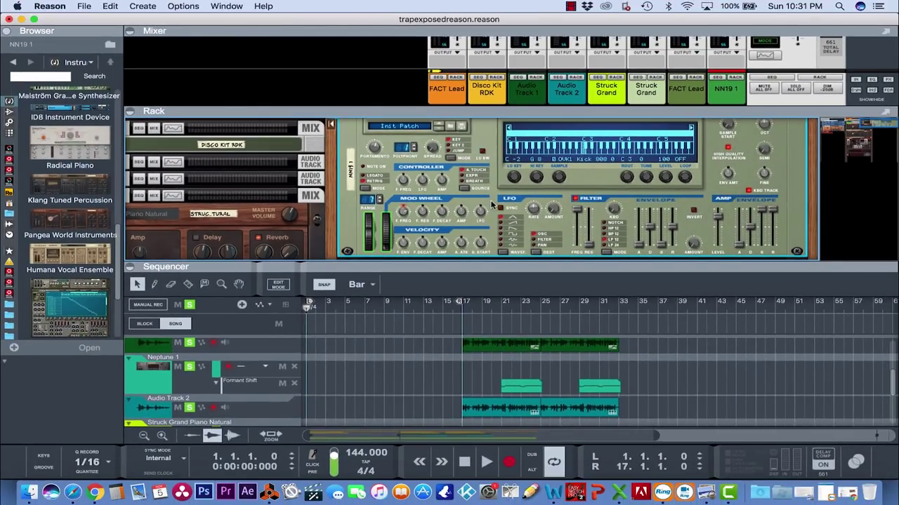
scroll(491, 203, down, 1)
scroll(492, 203, up, 2)
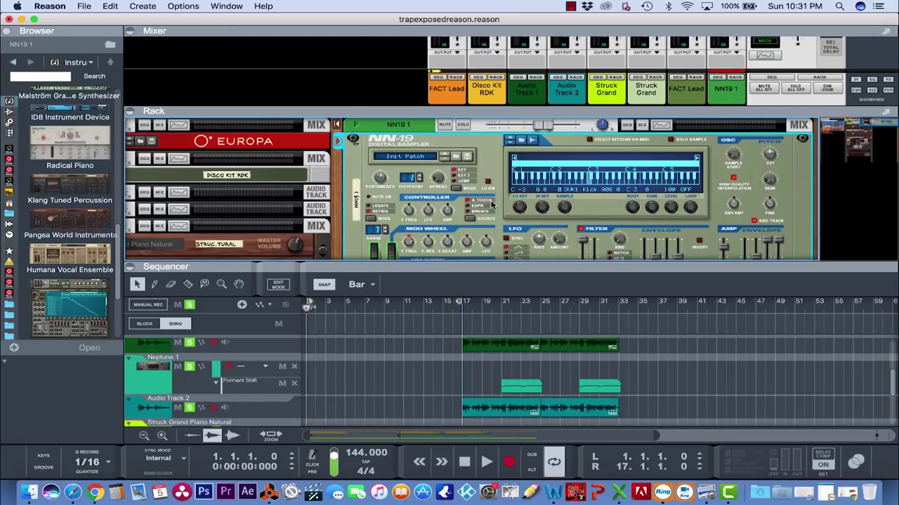
Step: Clear all solos, solo only the NN19 1 track and play it from the song start with a reduced rack area
scroll(246, 388, down, 3)
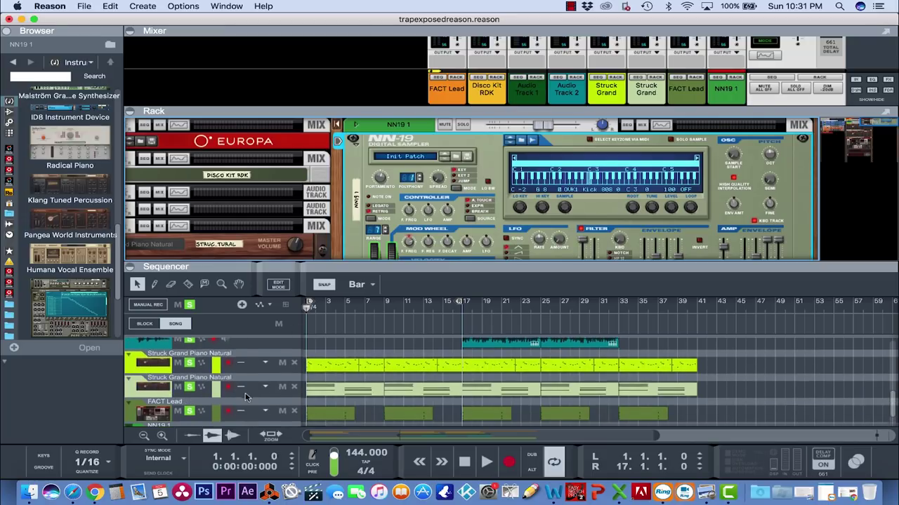
click(188, 307)
click(189, 416)
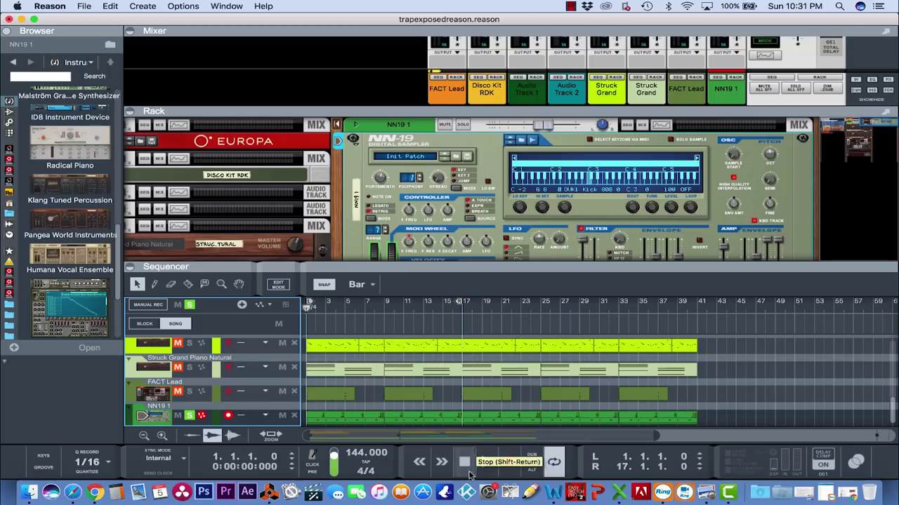
click(486, 464)
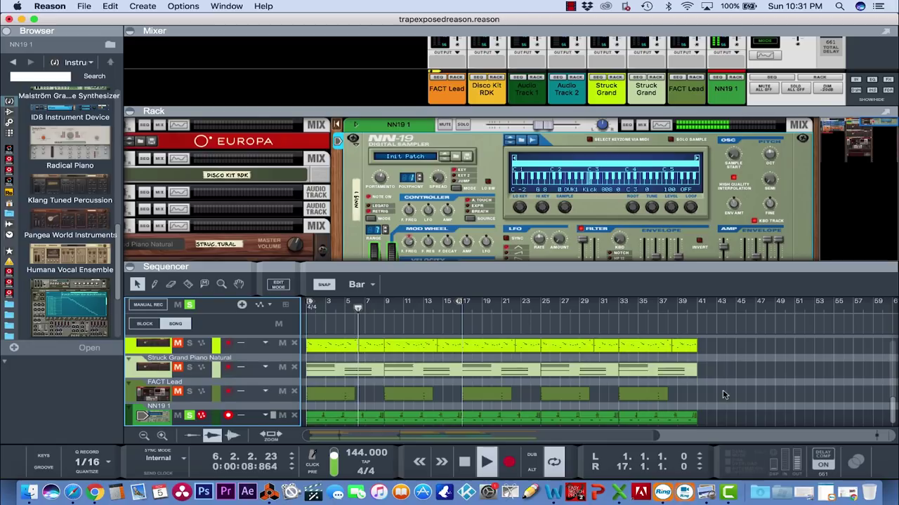
drag(504, 269, 501, 241)
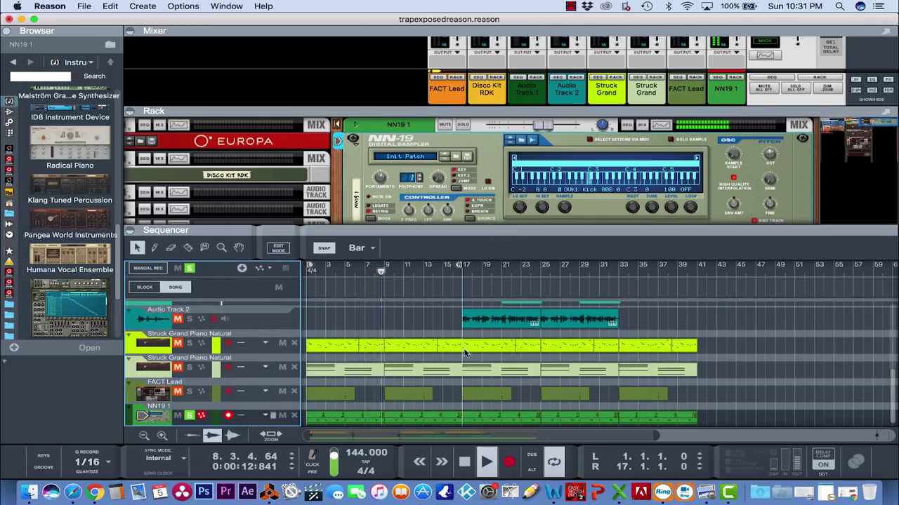
double_click(464, 463)
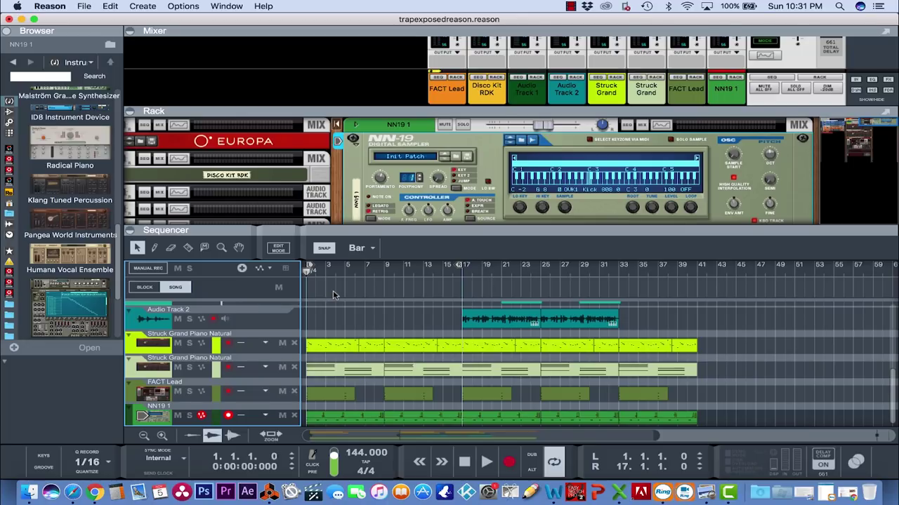
Step: Play the full arrangement from the song start with no tracks soloed
click(467, 462)
click(467, 462)
click(467, 462)
click(466, 462)
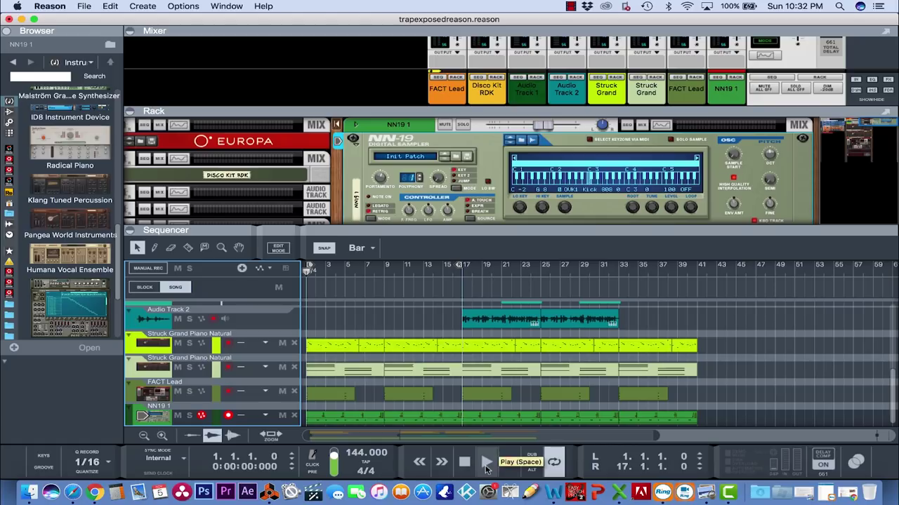
click(486, 463)
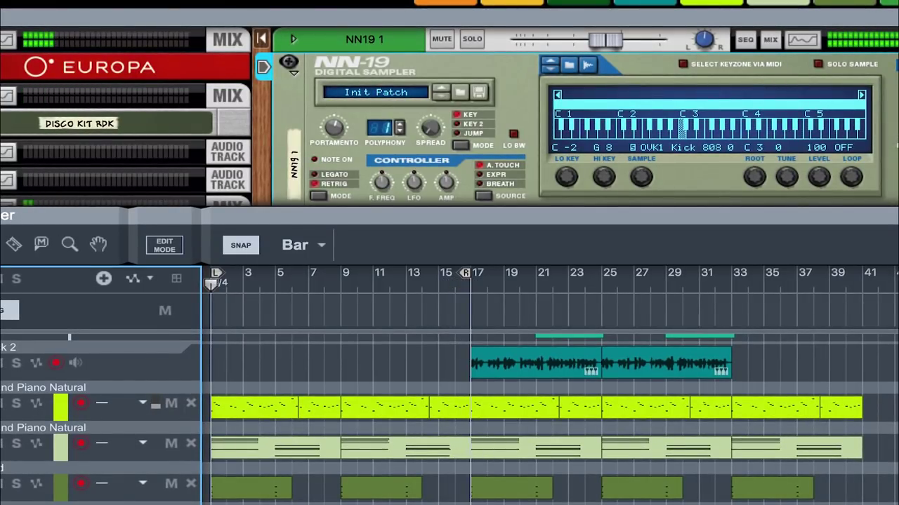
Step: Extend the loop by moving the right locator to bar 41 and play the full song from the start
click(467, 280)
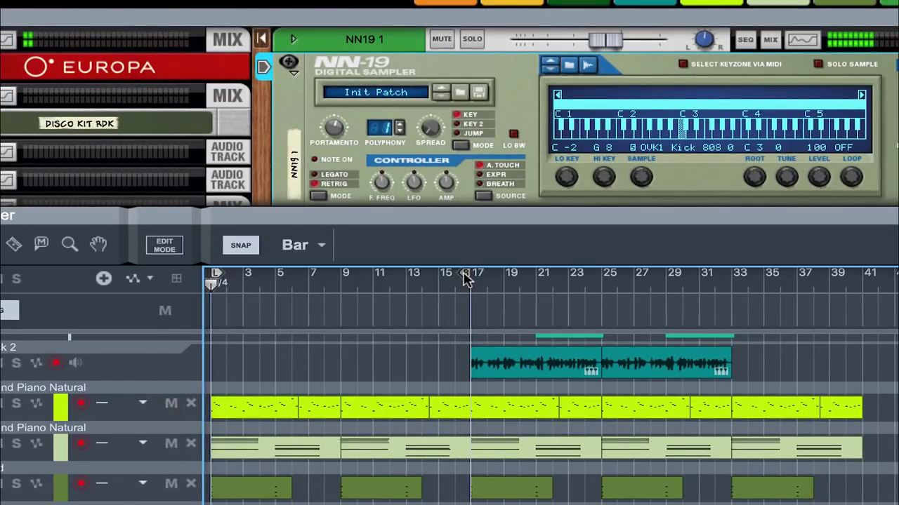
mouse_move(472, 275)
mouse_down()
mouse_move(620, 295)
mouse_move(857, 293)
mouse_up()
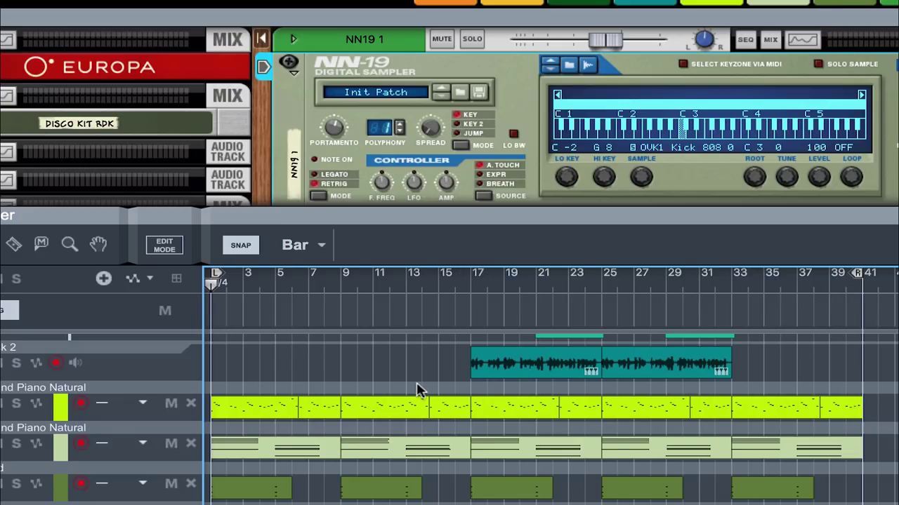
scroll(417, 390, up, 3)
scroll(417, 390, up, 1)
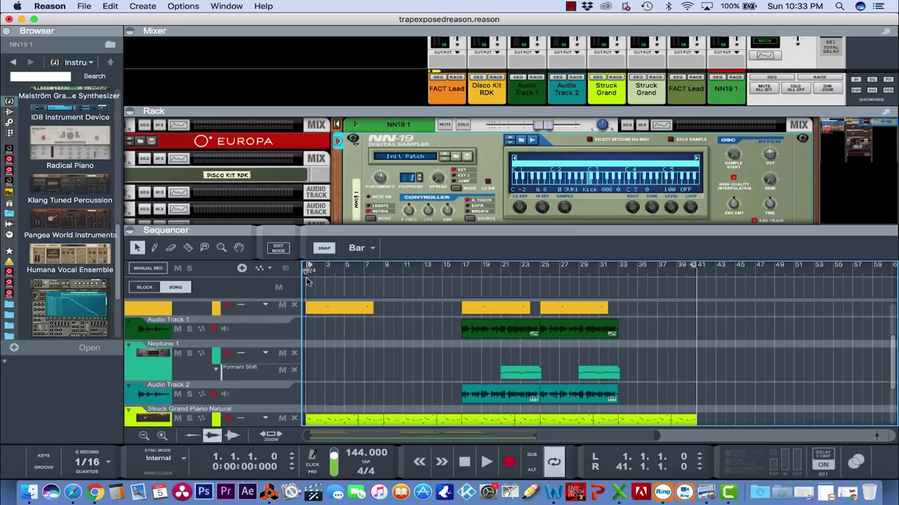
click(432, 273)
click(464, 463)
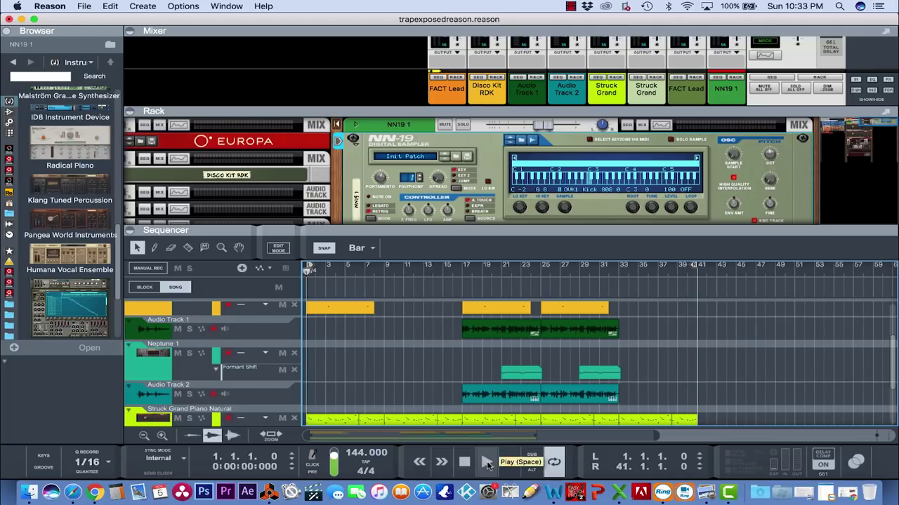
click(487, 463)
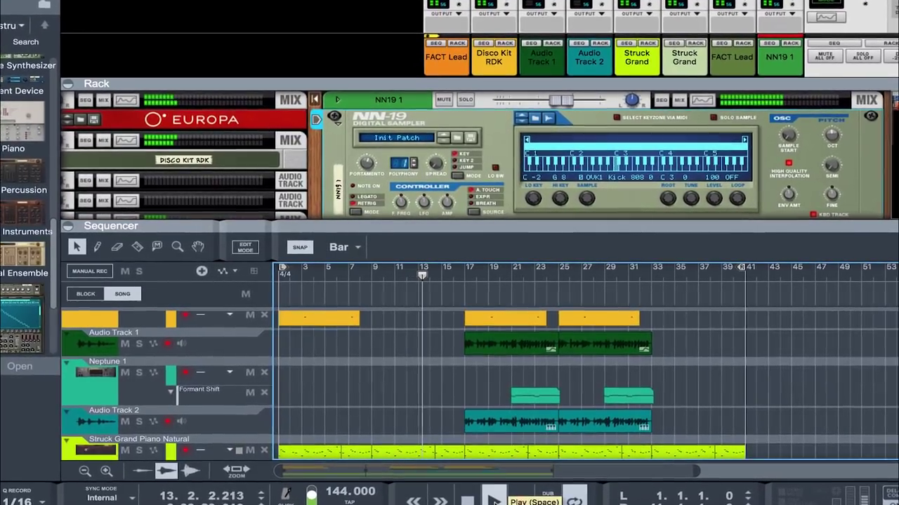
Step: Look over the arrangement's clips in the sequencer, from the FACT Lead and Disco Kit RDK tracks through NN19 1, during full-song playback
scroll(446, 392, down, 5)
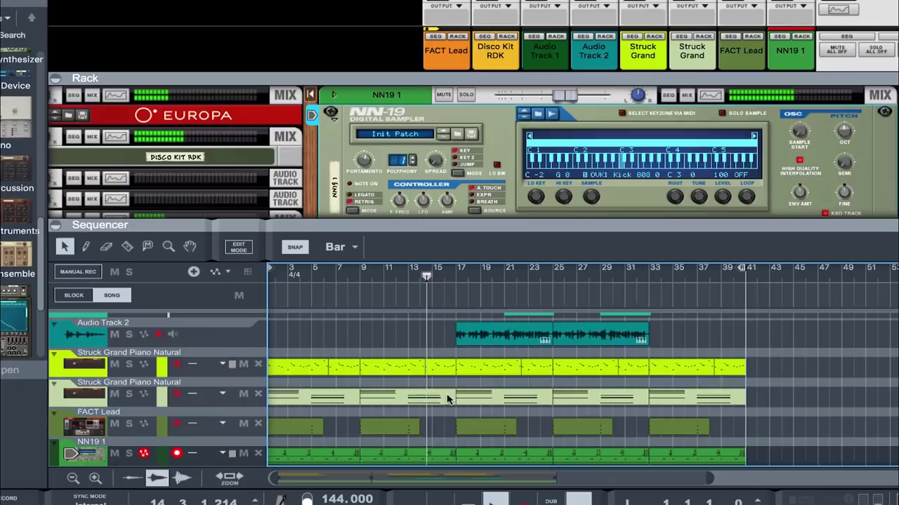
scroll(446, 400, up, 2)
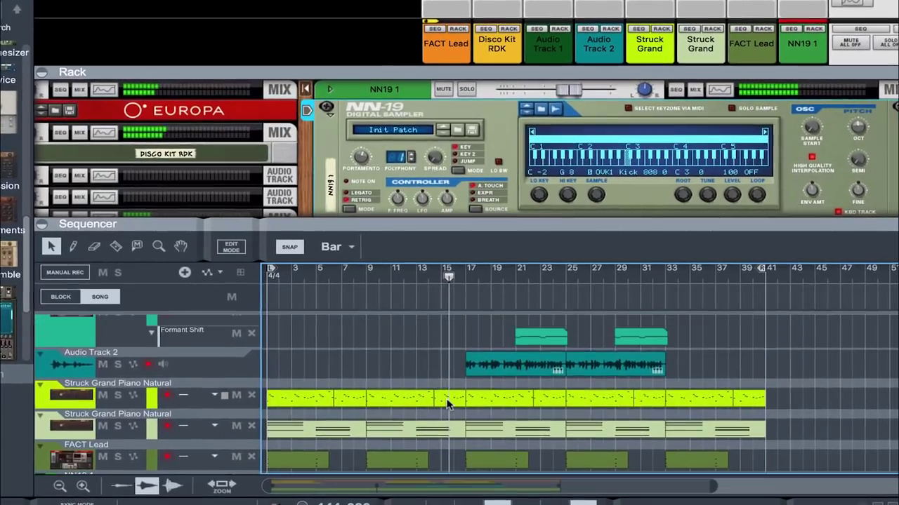
scroll(448, 405, up, 1)
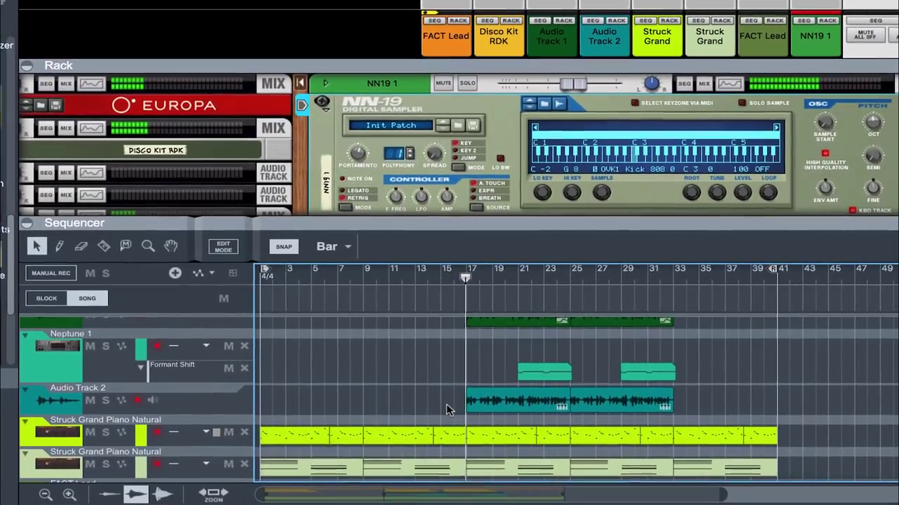
scroll(448, 412, up, 3)
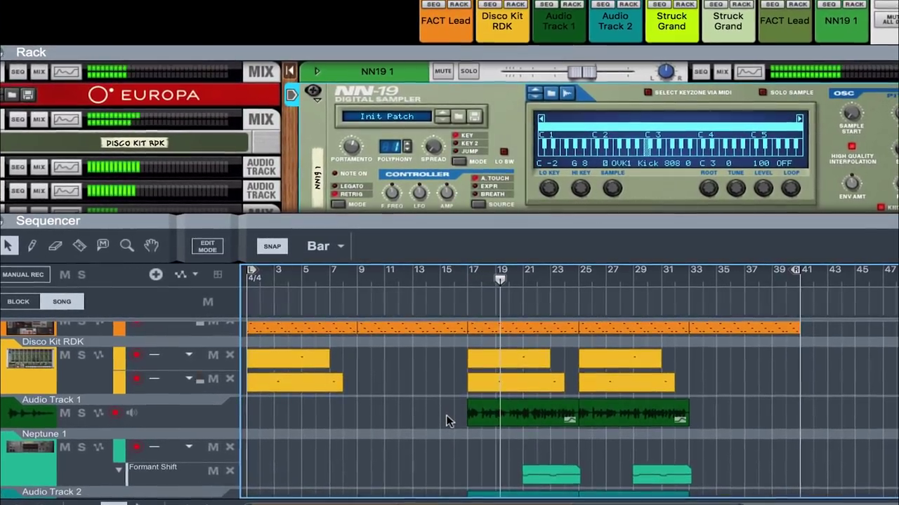
scroll(448, 422, up, 1)
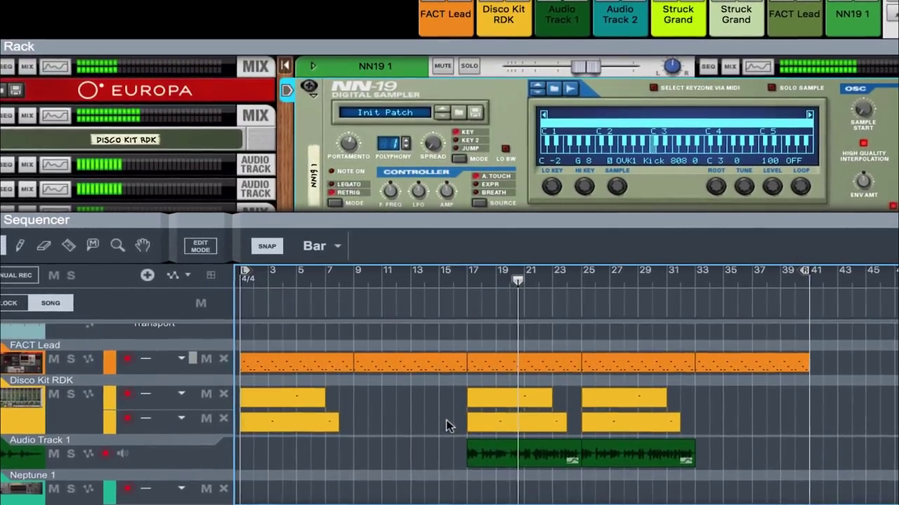
scroll(448, 421, down, 2)
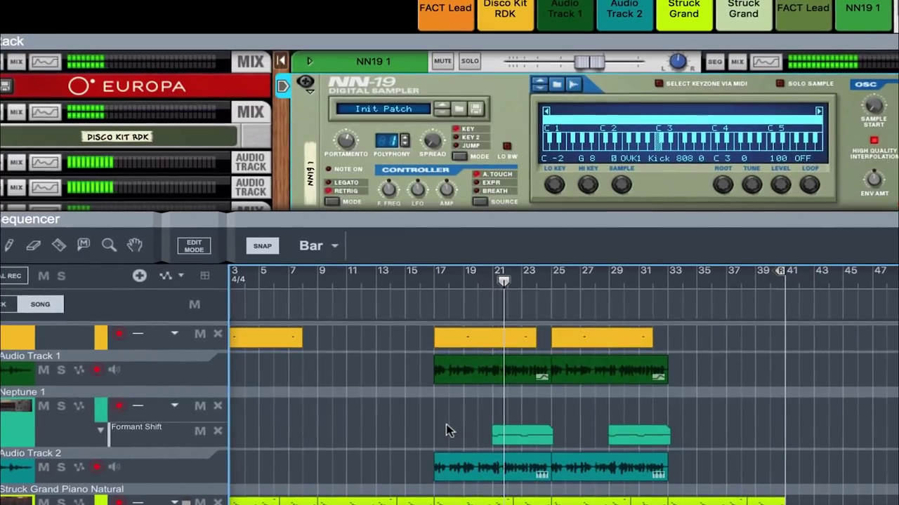